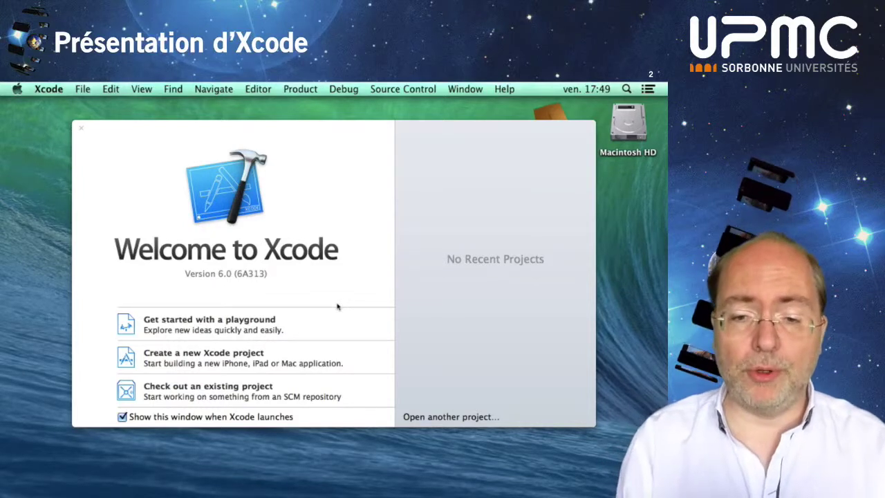
pyautogui.click(48, 88)
pyautogui.moveTo(79, 89)
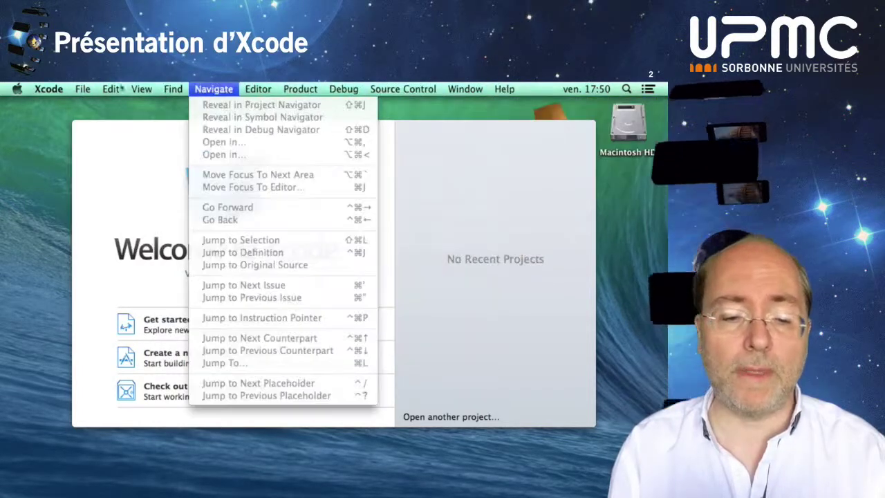
pyautogui.moveTo(49, 88)
pyautogui.click(207, 232)
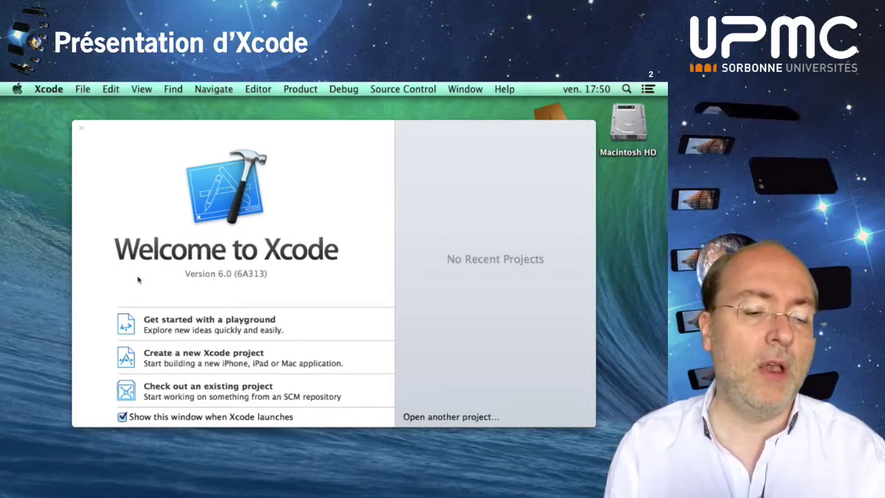
# - Create an iOS Single View Application project named xxx in the Bureau folder, using Objective-C, Universal devices and a Git repository
pyautogui.press('super+w')
pyautogui.press('super+shift+n')
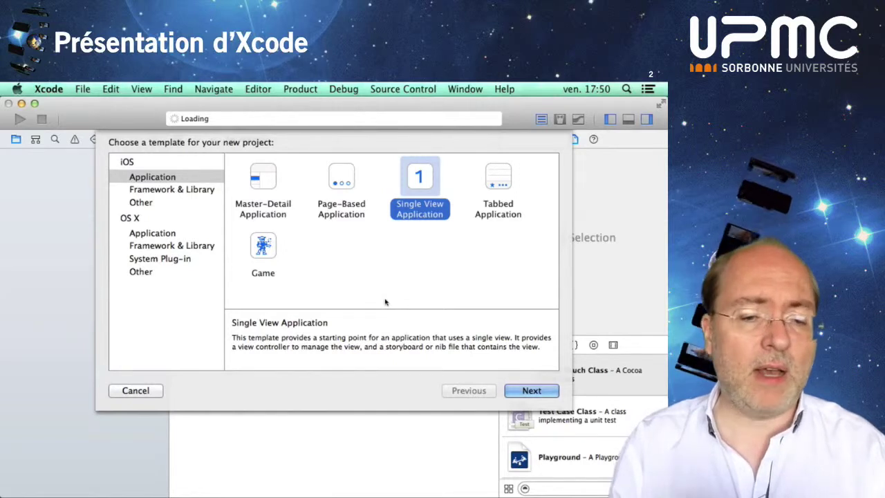
pyautogui.press('Return')
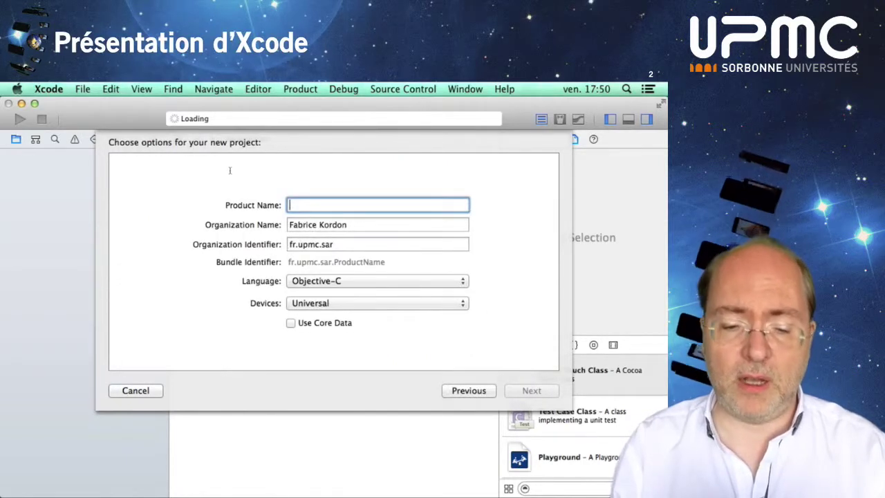
pyautogui.write('xxx')
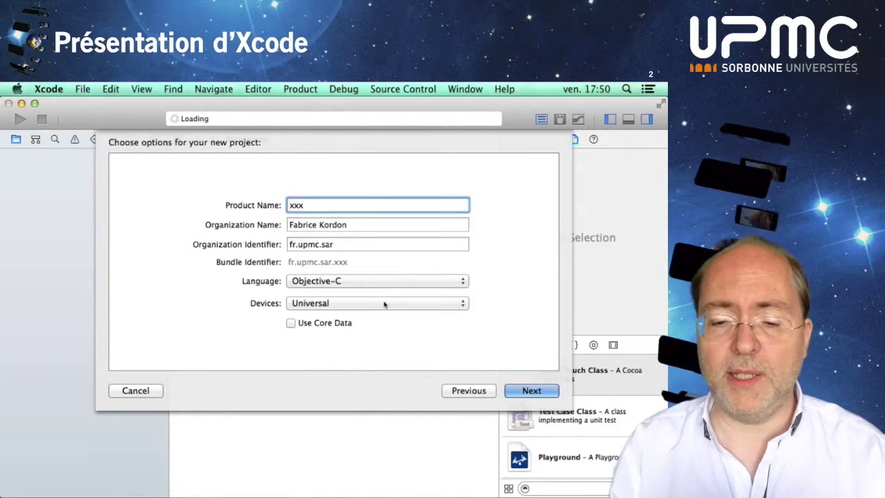
pyautogui.press('Return')
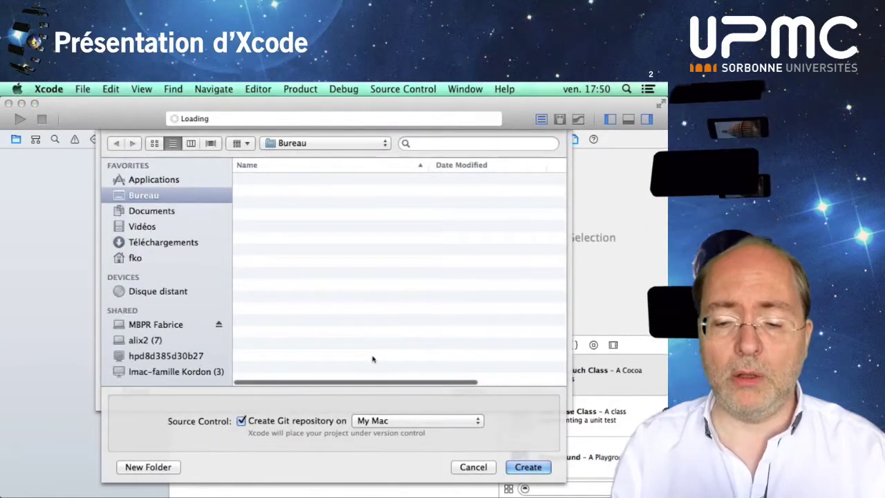
pyautogui.press('Return')
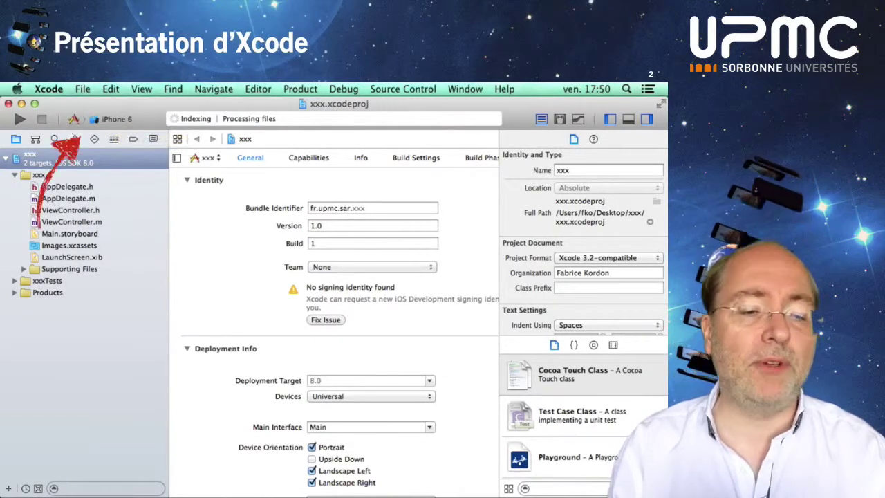
# - Try iOS Device, iPad 2 and iPad Air in turn as the run destination of the xxx scheme
pyautogui.click(79, 110)
pyautogui.scroll(3, 78, 111)
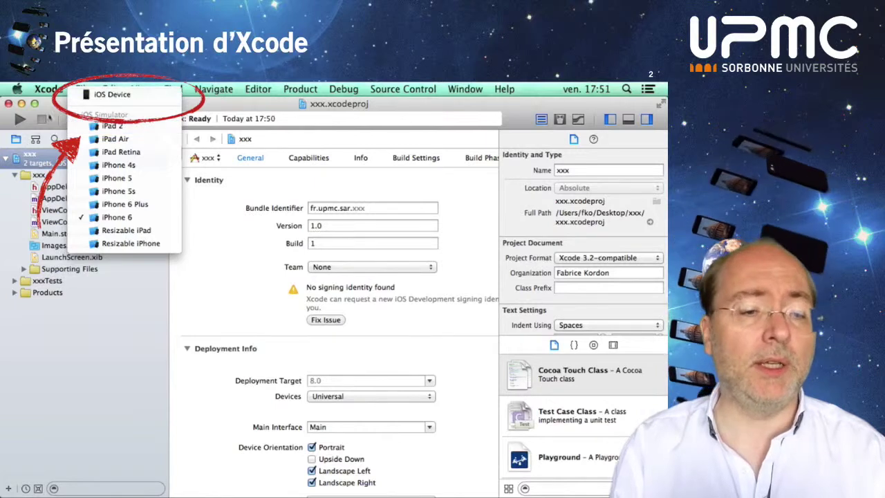
pyautogui.click(69, 96)
pyautogui.click(72, 113)
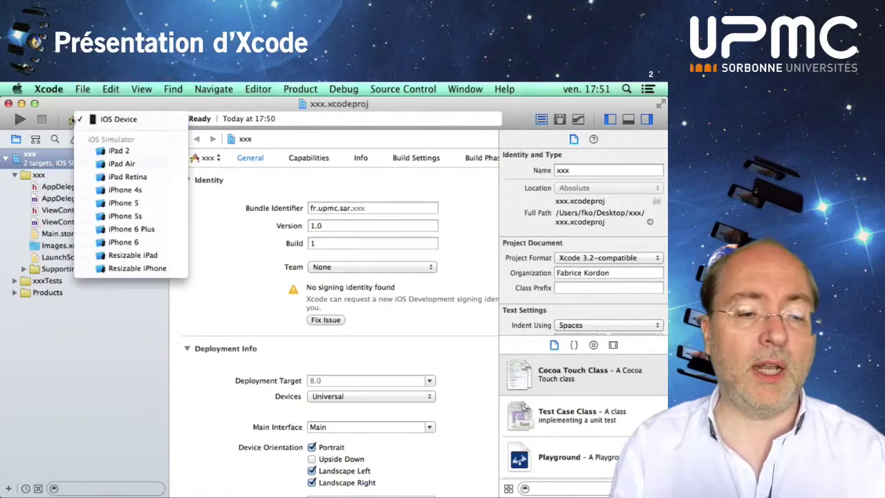
pyautogui.click(71, 134)
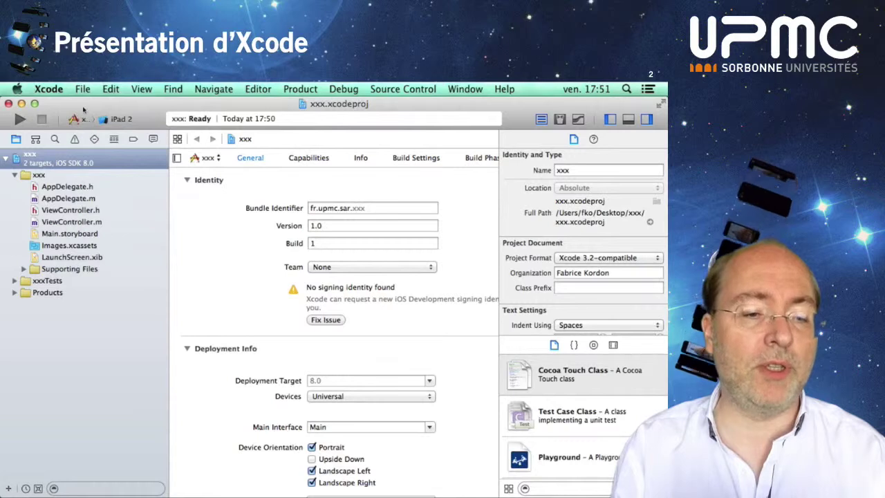
pyautogui.click(83, 112)
pyautogui.click(81, 132)
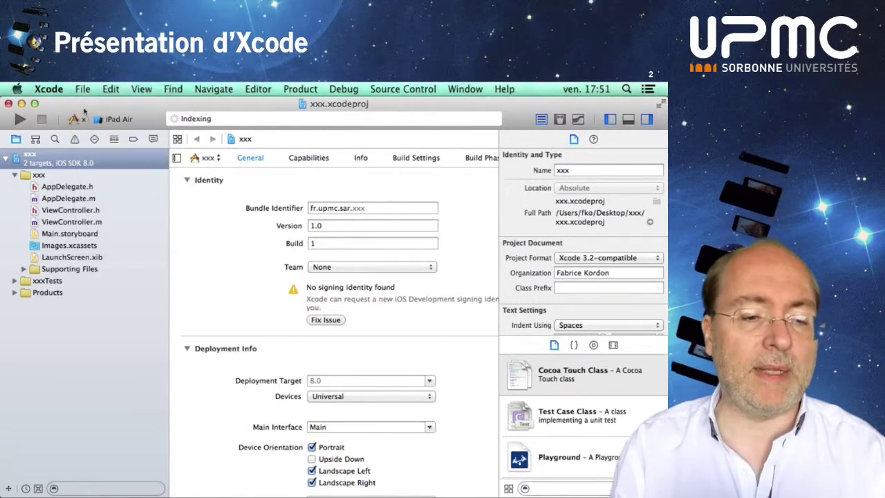
# - Set the run destination of the xxx scheme to the iPhone 4s simulator and view the scheme management options
pyautogui.click(82, 113)
pyautogui.click(81, 133)
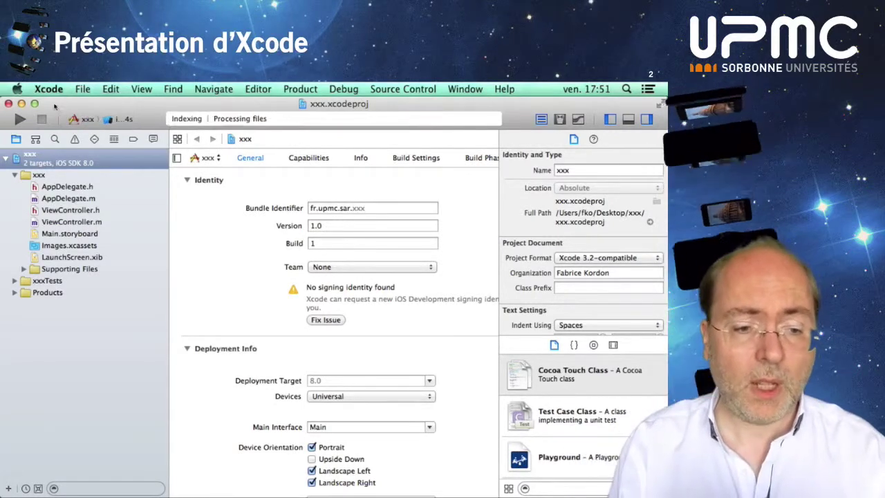
pyautogui.click(72, 118)
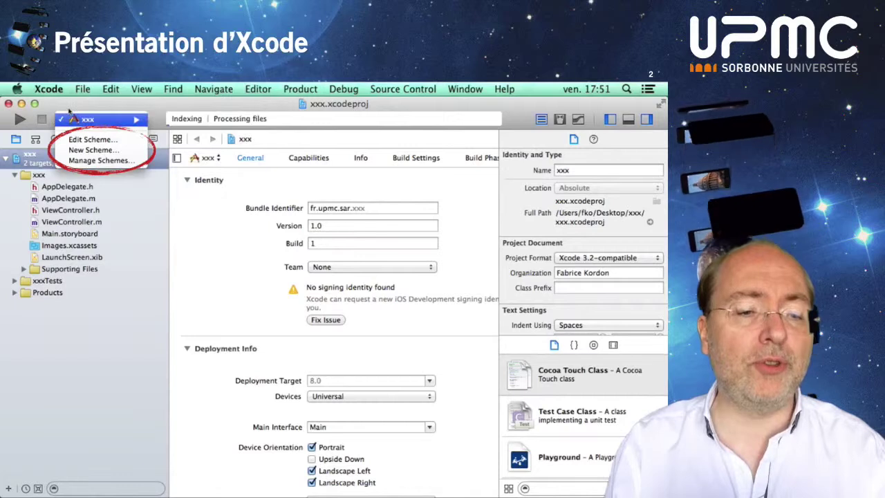
pyautogui.moveTo(69, 114)
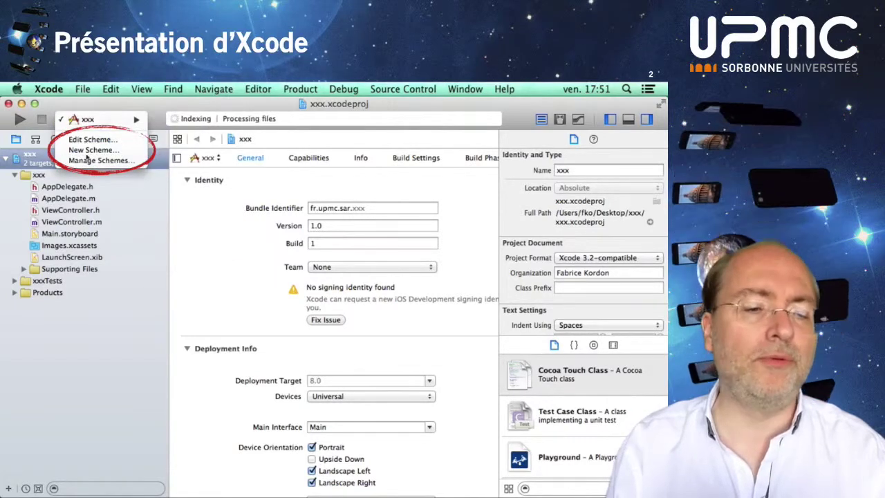
pyautogui.press('Escape')
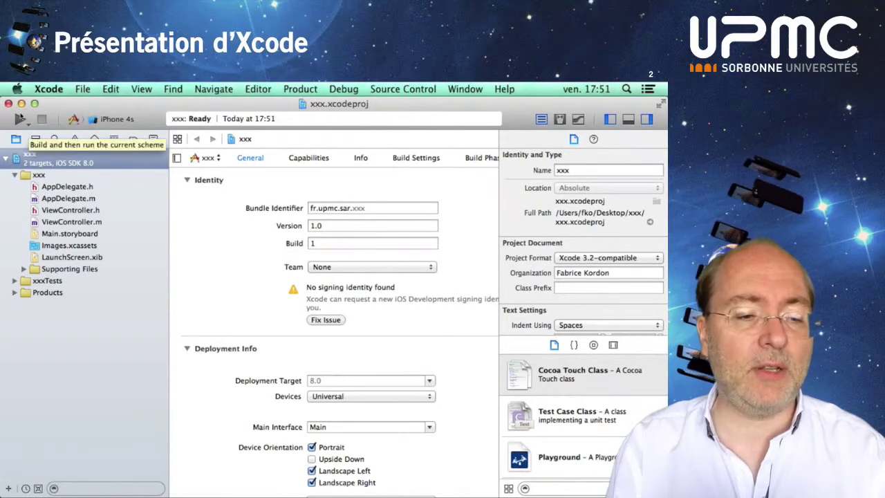
# - Review the Run, Test, Profile and Analyze build actions without starting any of them
pyautogui.click(21, 120)
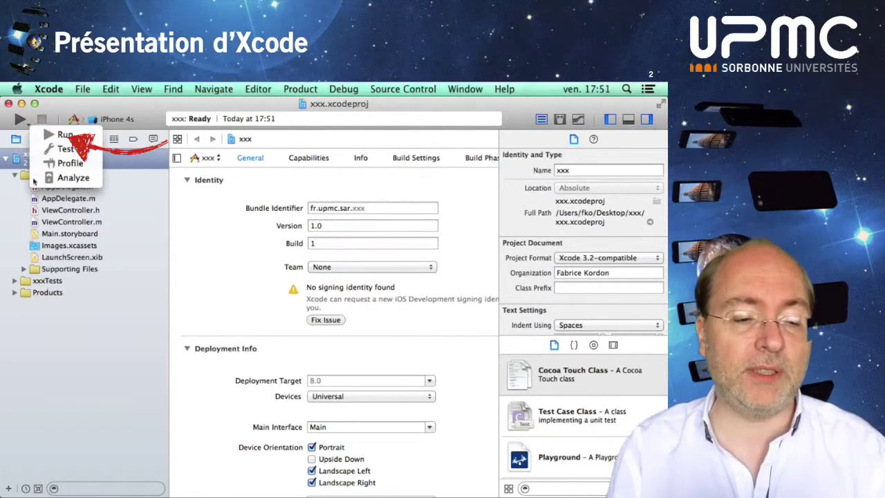
pyautogui.press('Escape')
pyautogui.click(14, 280)
pyautogui.click(15, 280)
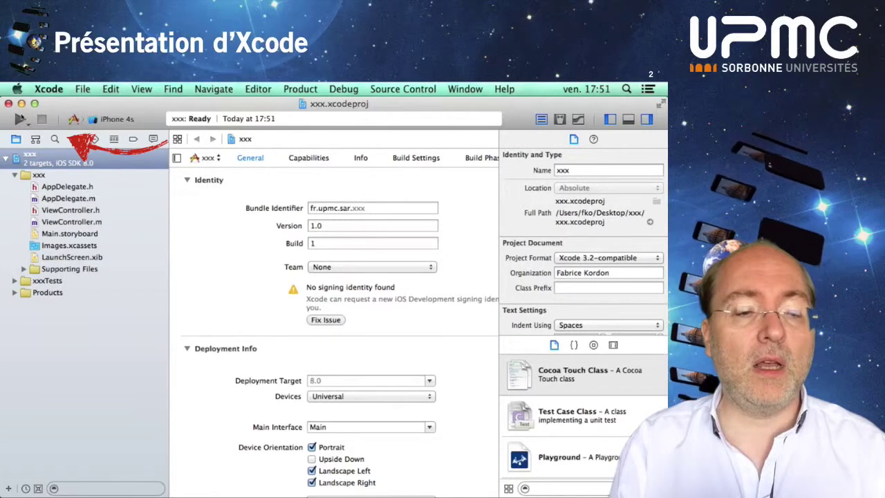
pyautogui.click(21, 120)
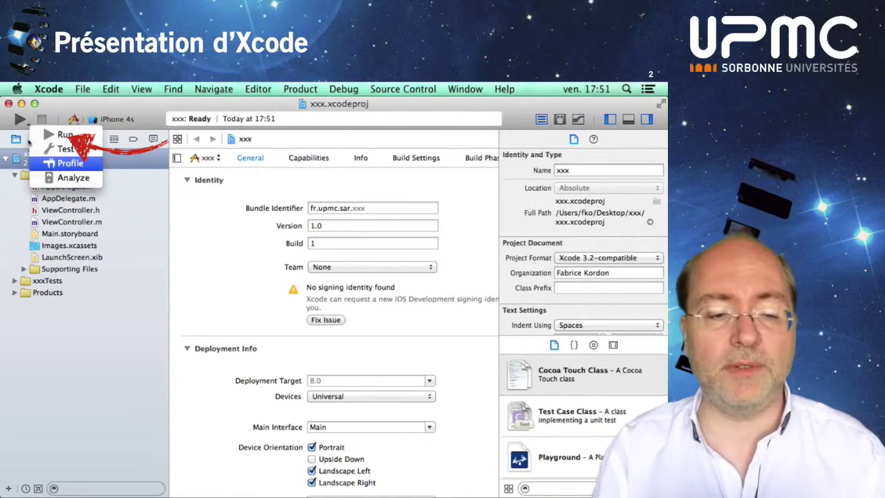
pyautogui.press('Down')
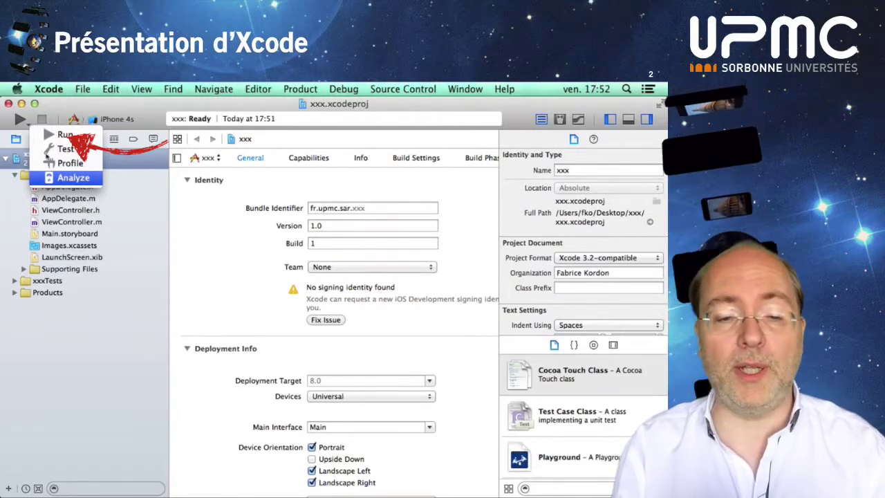
pyautogui.click(66, 185)
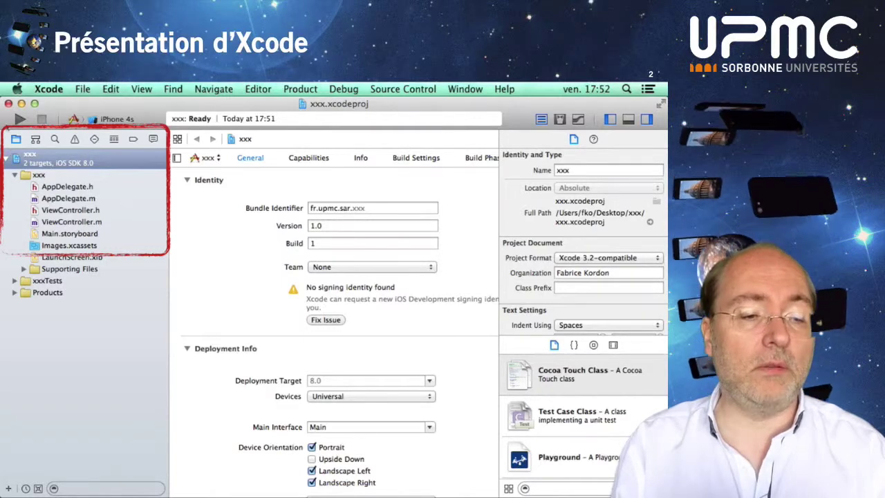
# - Browse the AppDelegate class in the symbol navigator through its methods to applicationDidEnterBackground, and collapse the class
pyautogui.press('super+2')
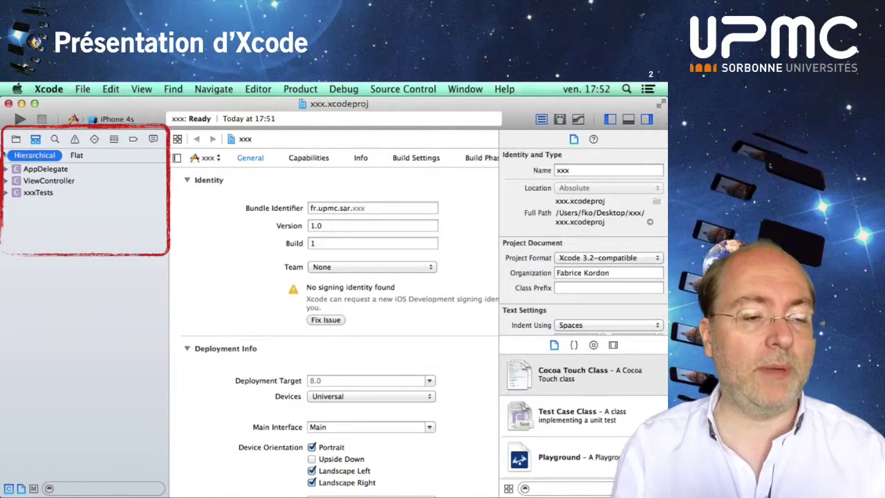
pyautogui.click(7, 169)
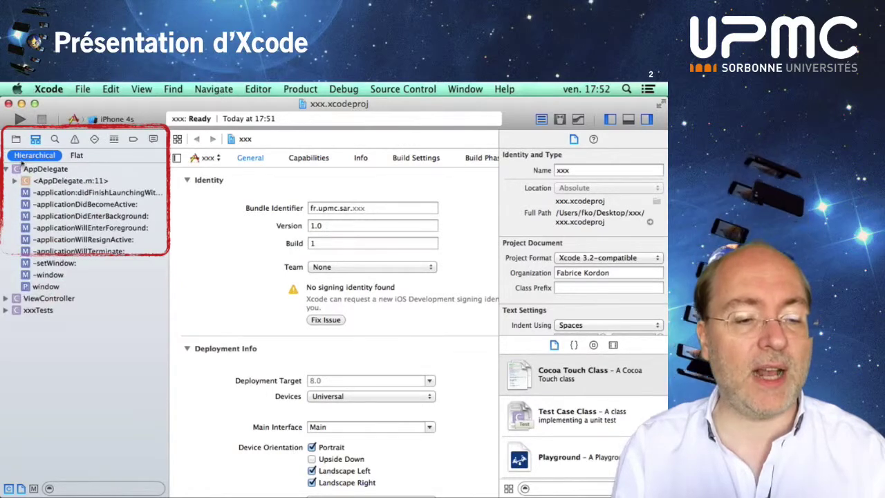
pyautogui.press('Down')
pyautogui.press('Down')
pyautogui.press('Down')
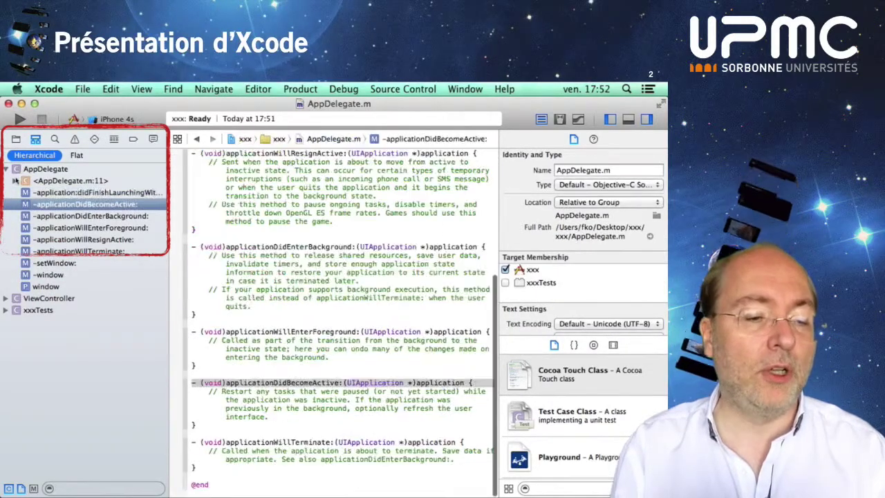
pyautogui.press('Down')
pyautogui.press('Left')
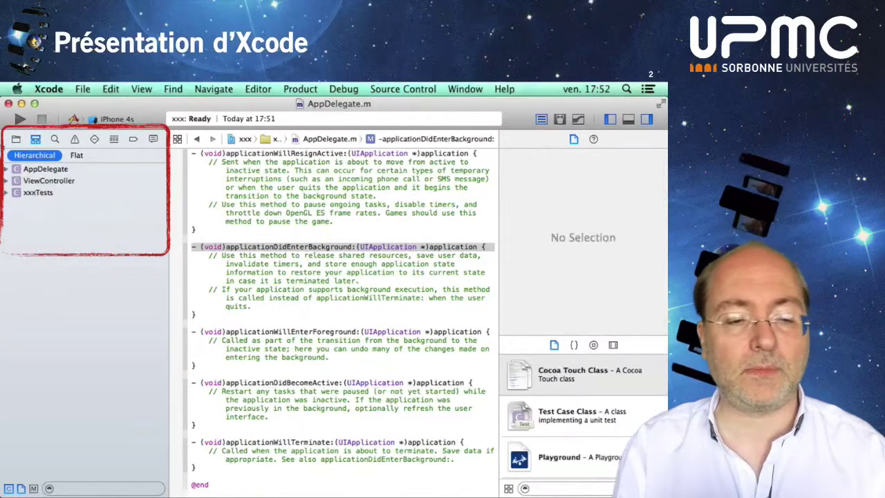
# - Look through the find, issue, test, debug, breakpoint and report navigators, list reports by time, and return to the project navigator
pyautogui.press('super+3')
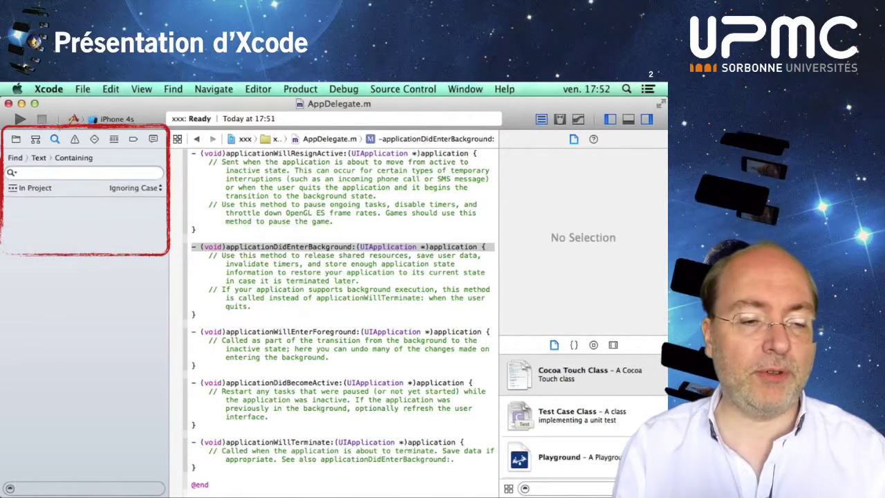
pyautogui.press('super+4')
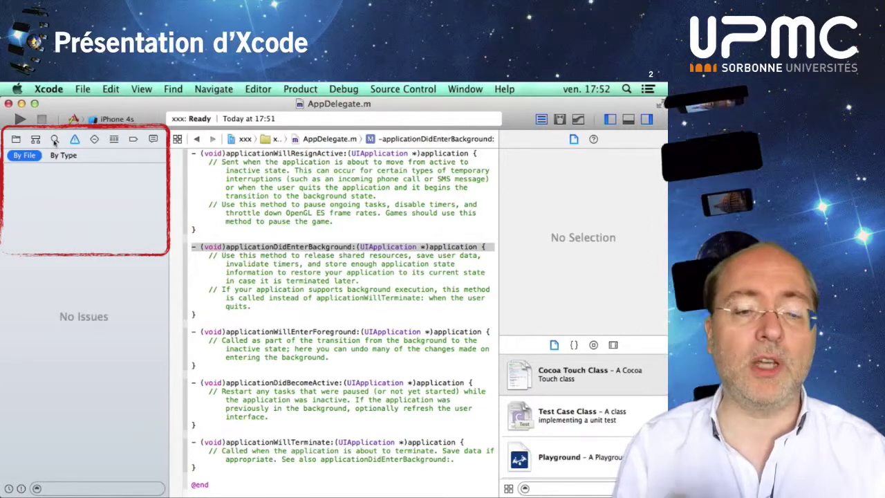
pyautogui.press('super+5')
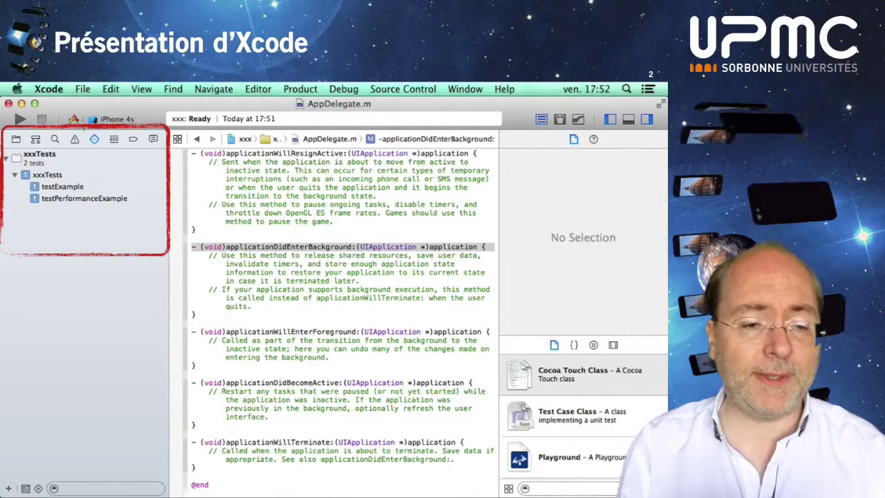
pyautogui.press('super+6')
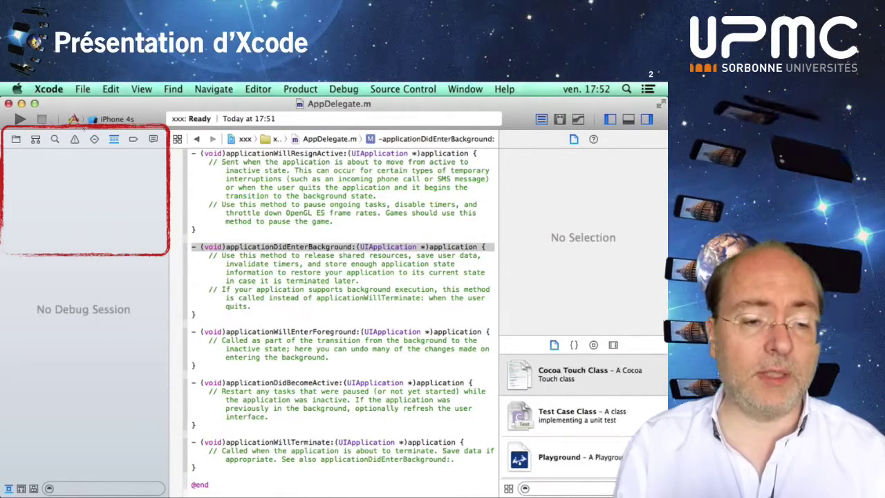
pyautogui.press('super+7')
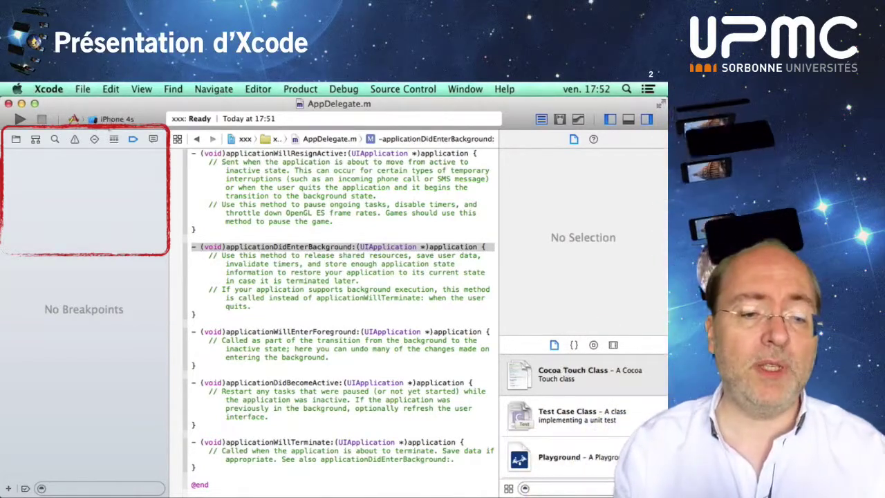
pyautogui.press('super+8')
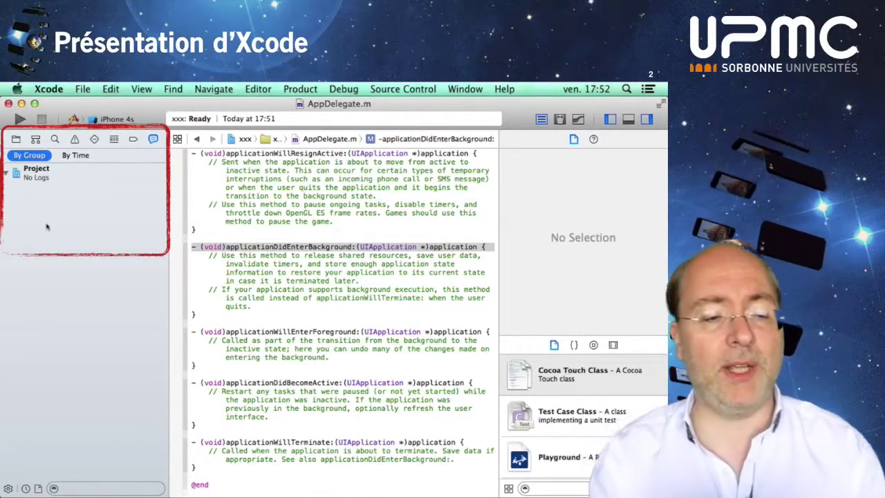
pyautogui.click(73, 156)
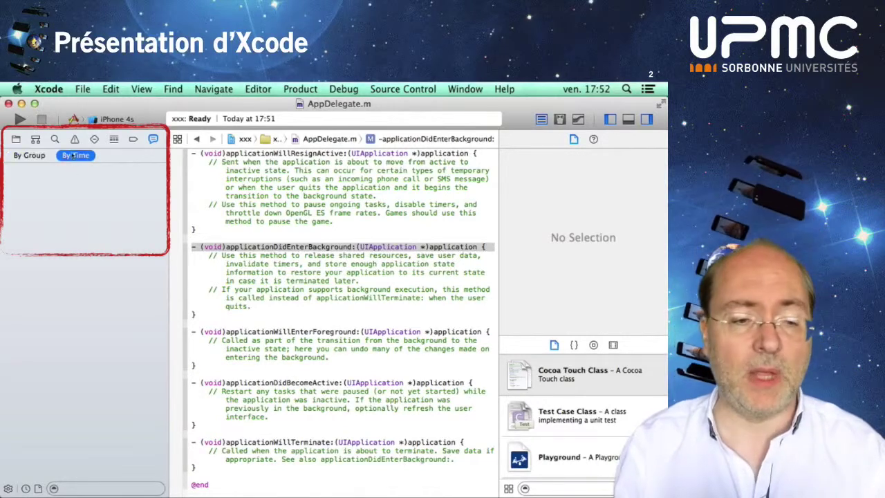
pyautogui.click(15, 135)
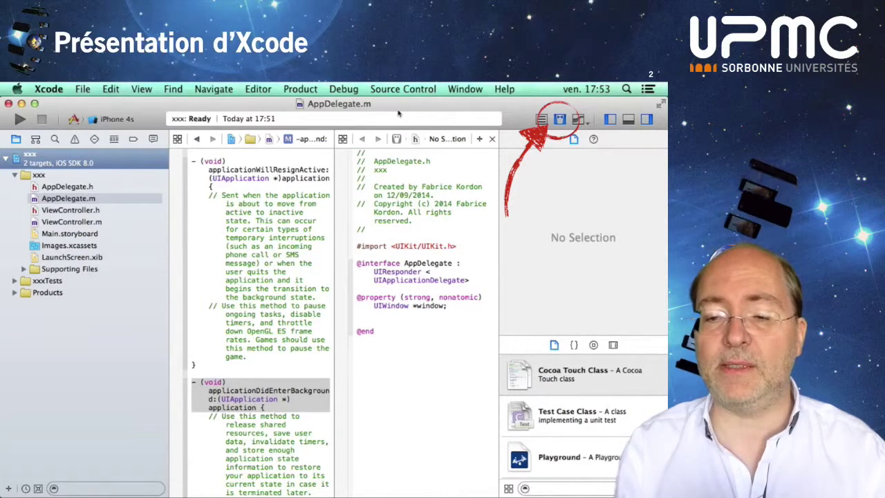
# - Leave the assistant editor, compare AppDelegate.m with its committed revision in the version editor, and return to the standard editor
pyautogui.press('super+Return')
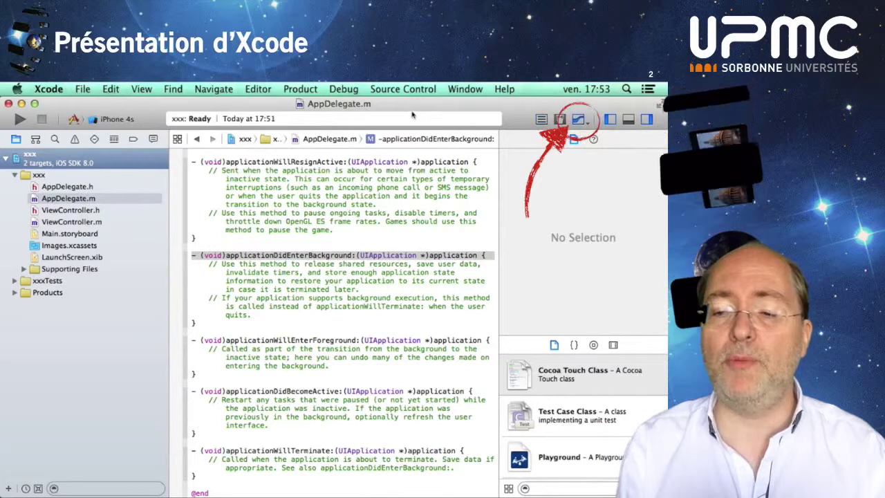
pyautogui.press('alt+shift+super+Return')
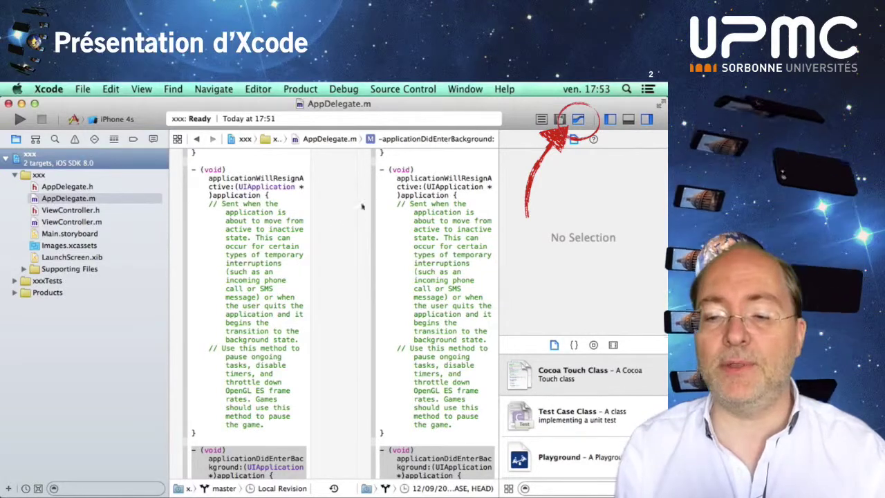
pyautogui.press('super+Return')
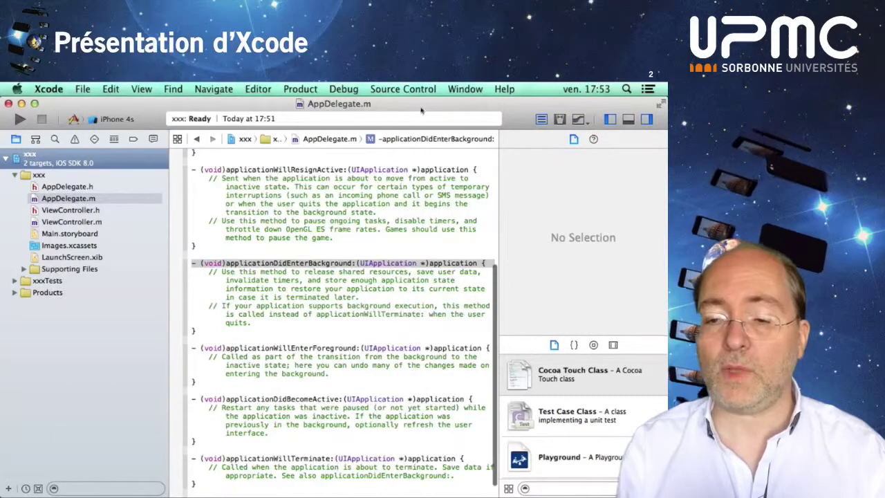
# - Hide and show the navigator and utilities areas in turn, and briefly open the debug area before hiding it again
pyautogui.press('super+0')
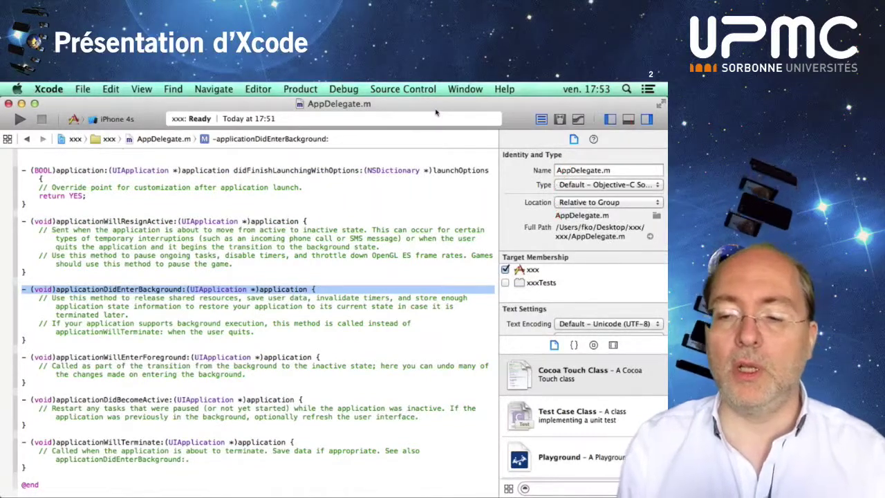
pyautogui.press('super+0')
pyautogui.press('super+alt+0')
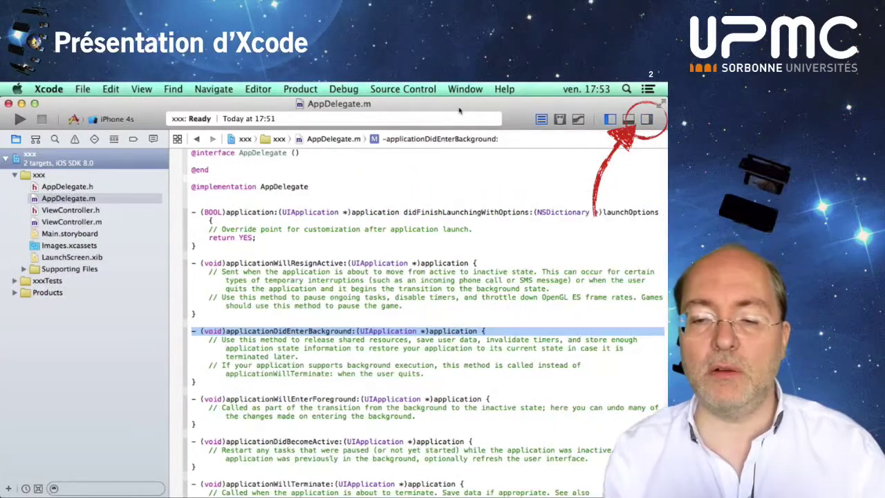
pyautogui.press('super+alt+0')
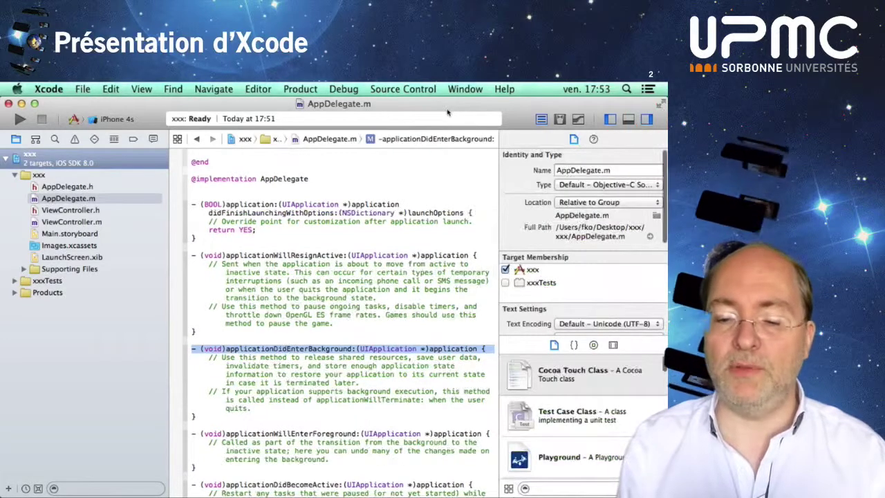
pyautogui.press('super+shift+y')
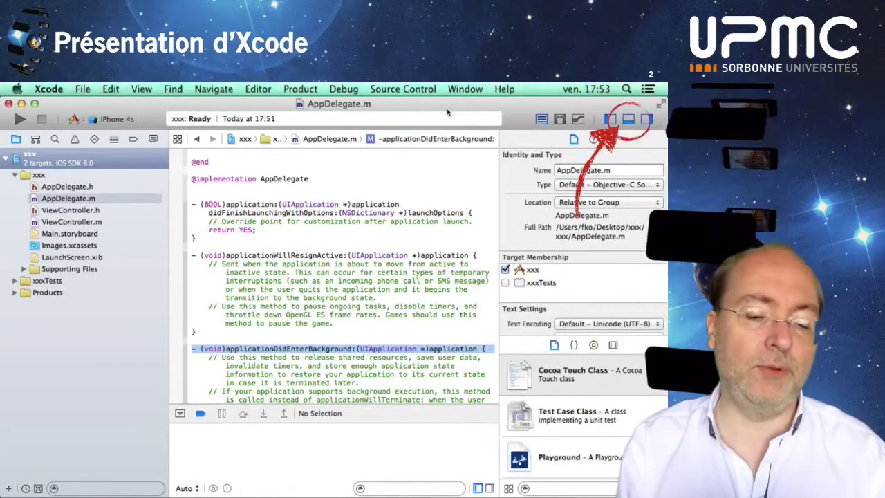
pyautogui.press('super+shift+y')
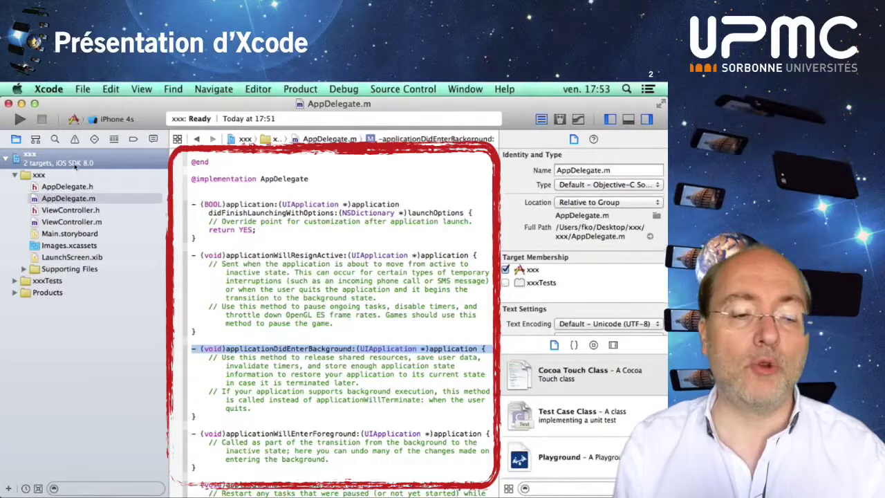
# - Browse the project files in the editor from AppDelegate.m through Main.storyboard to LaunchScreen.xib
pyautogui.click(52, 198)
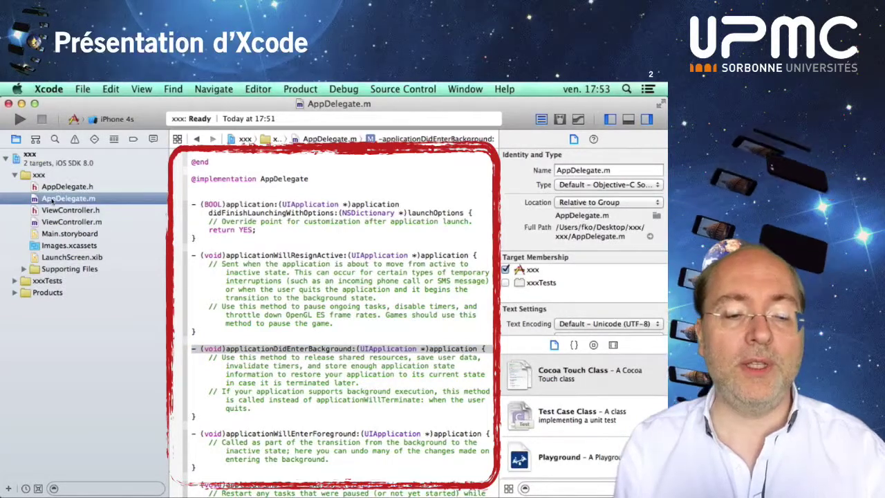
pyautogui.press('Down')
pyautogui.press('Down')
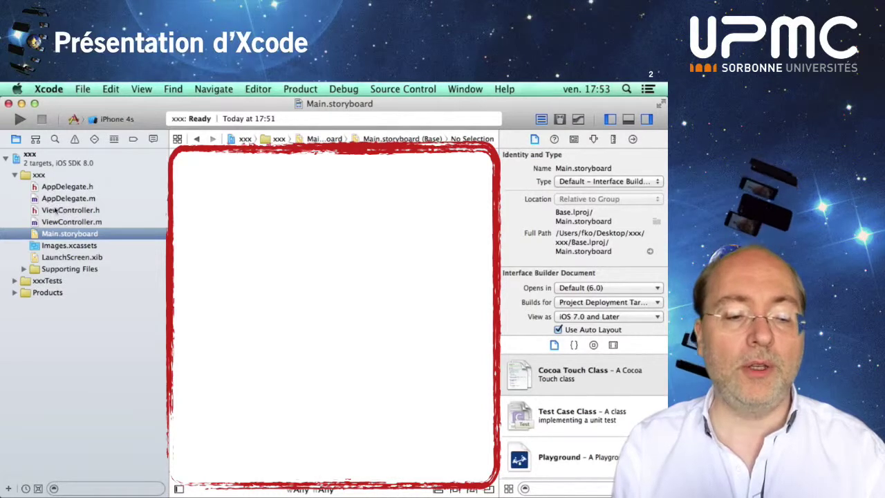
pyautogui.press('Down')
pyautogui.press('Down')
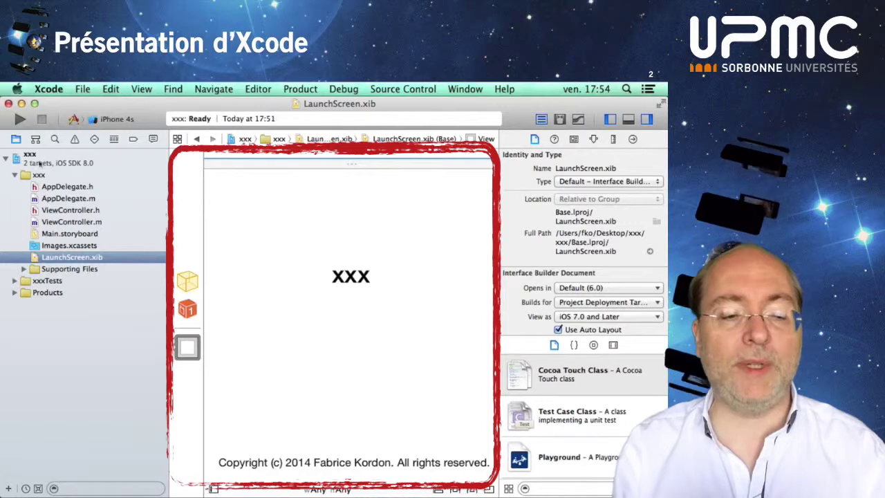
# - Return to the xxx project's general settings and check the Team choices without changing the selection
pyautogui.press('Up')
pyautogui.press('Up')
pyautogui.press('Up')
pyautogui.press('Up')
pyautogui.press('Up')
pyautogui.press('Up')
pyautogui.press('Up')
pyautogui.press('Up')
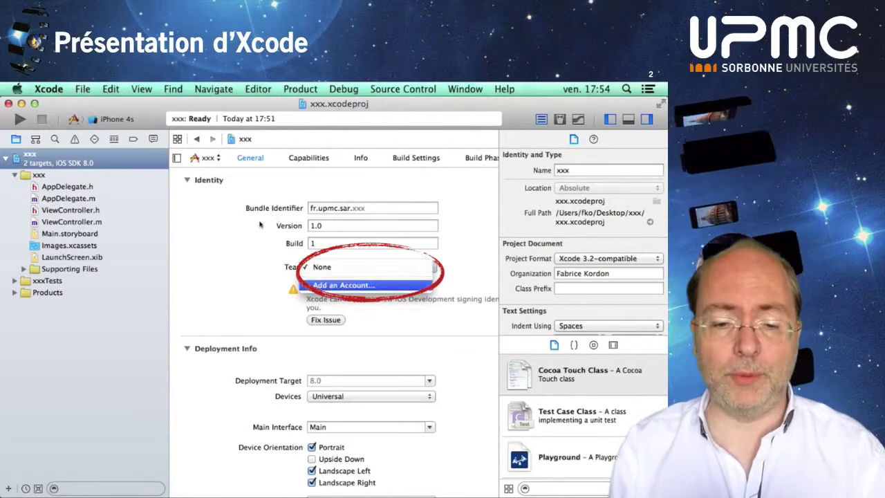
pyautogui.click(263, 254)
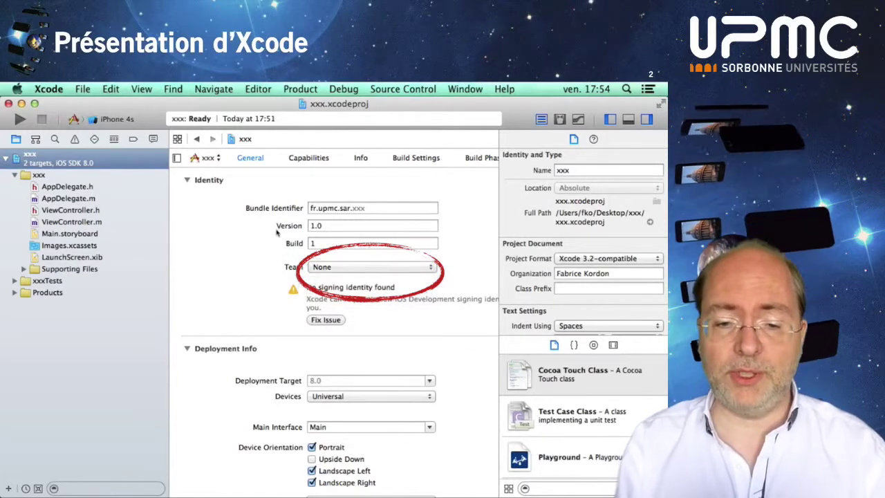
# - Review the xxx target's deployment info, including the available deployment targets, device orientations and app icon sources, without changing anything
pyautogui.scroll(-3, 260, 280)
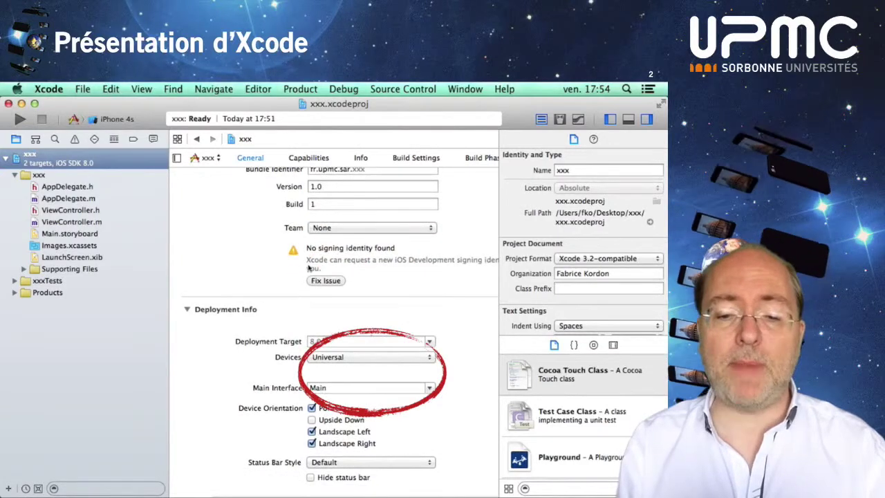
pyautogui.click(429, 341)
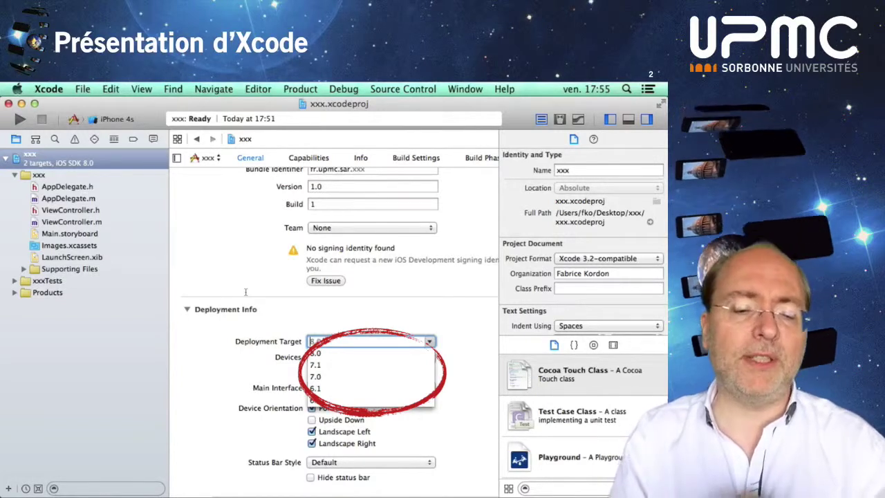
pyautogui.click(246, 292)
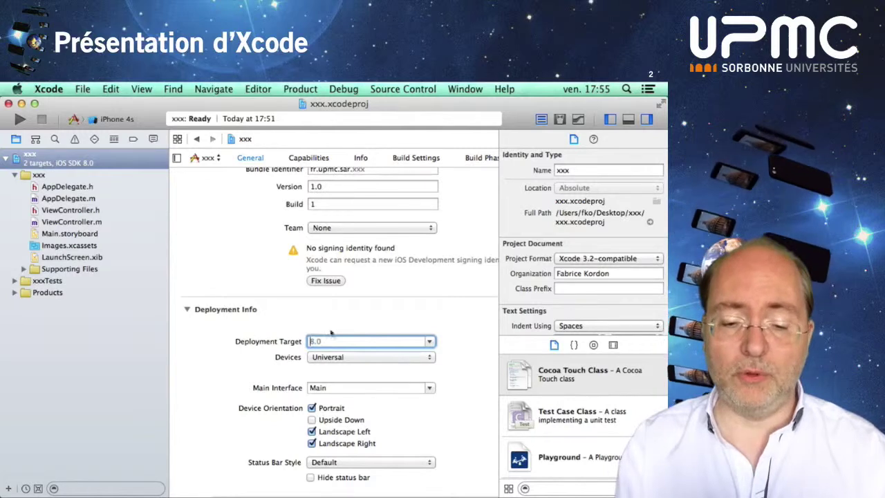
pyautogui.scroll(-3, 331, 333)
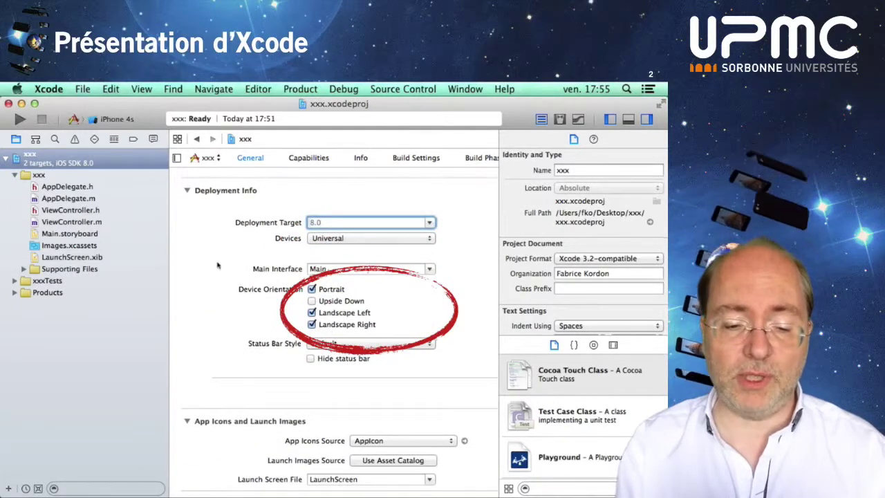
pyautogui.scroll(-3, 269, 311)
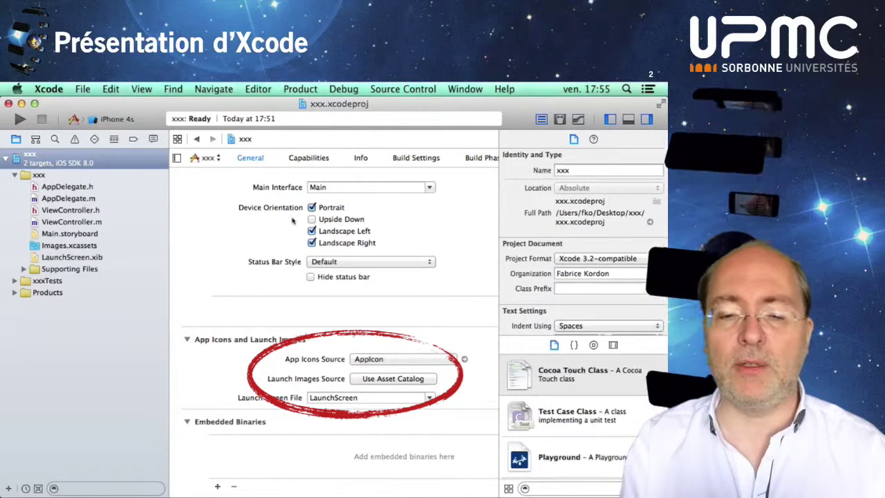
pyautogui.scroll(4, 211, 177)
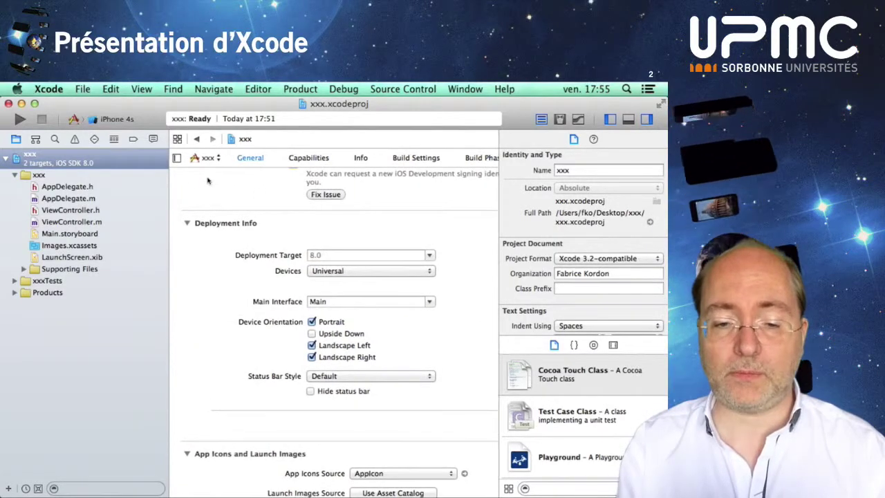
pyautogui.scroll(4, 207, 180)
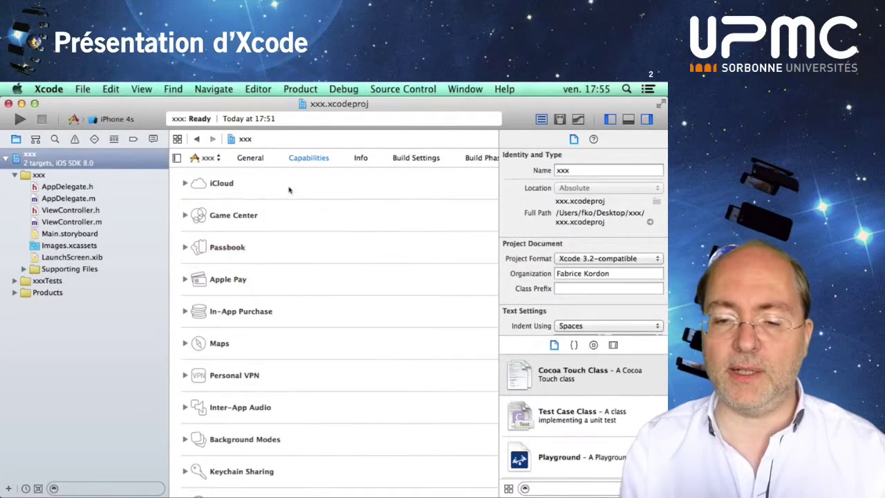
# - Hide the utilities area and try to turn on Game Center in the target's capabilities, cancelling the developer account request
pyautogui.scroll(-1, 290, 190)
pyautogui.press('alt+super+0')
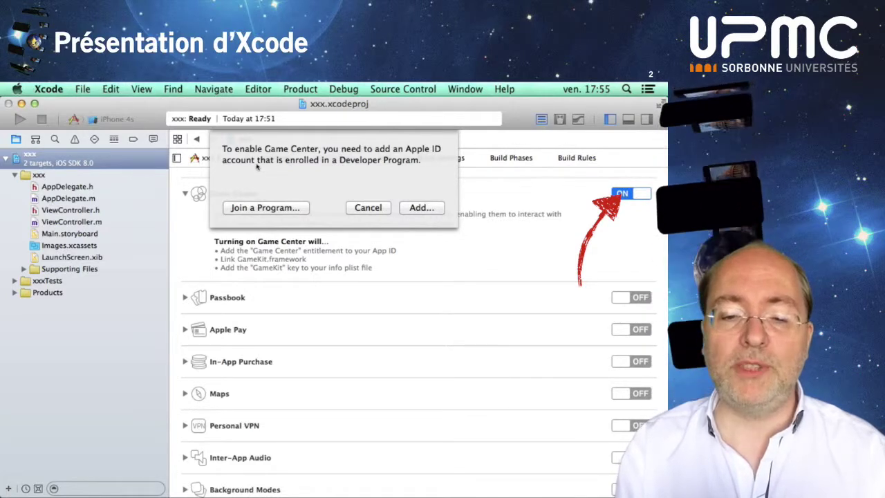
pyautogui.press('Escape')
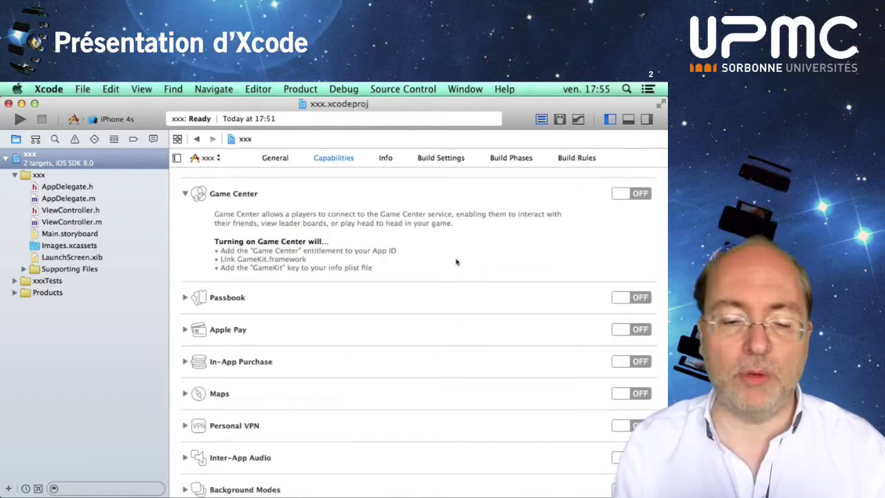
# - Look through the remaining target capabilities from Passbook to Wireless Accessory Configuration
pyautogui.scroll(-3, 358, 325)
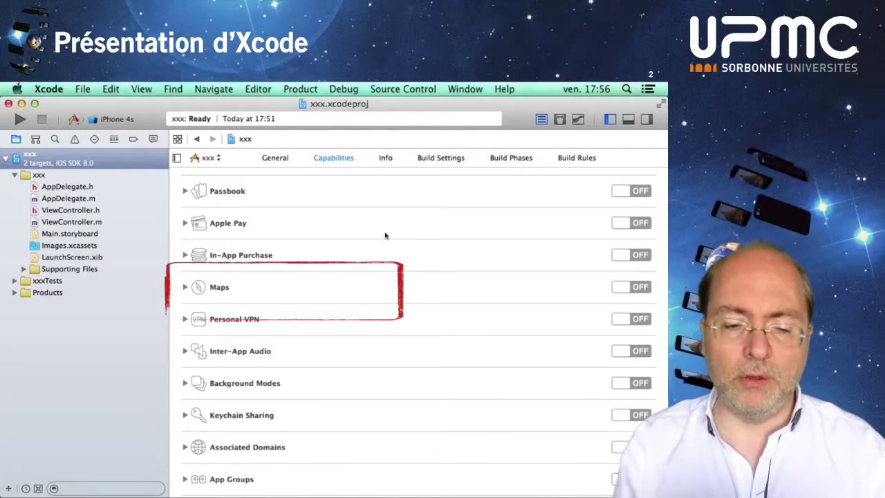
pyautogui.scroll(-4, 252, 326)
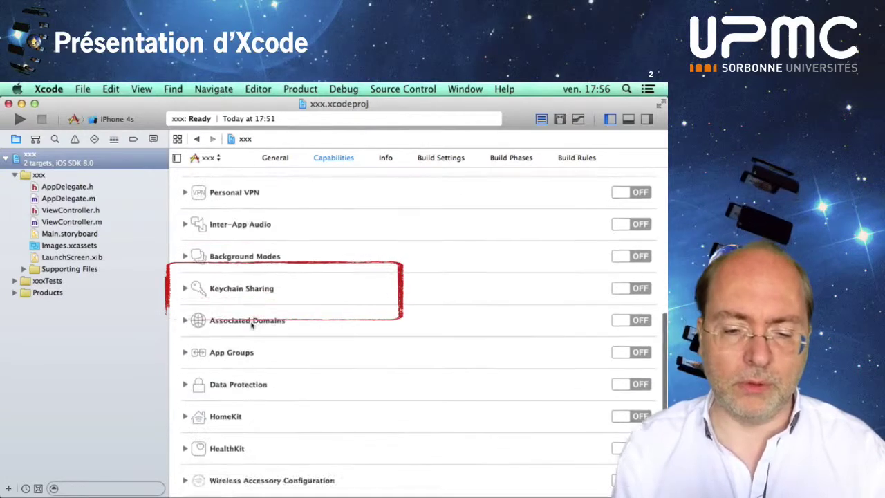
pyautogui.scroll(6, 252, 326)
pyautogui.scroll(3, 273, 171)
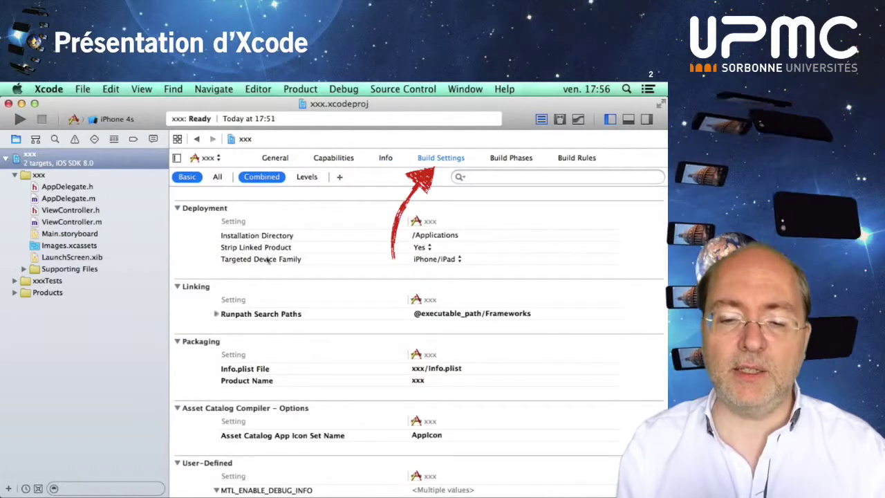
# - Review the xxx target's basic build settings and the Compile Sources list in its build phases
pyautogui.scroll(-1, 256, 242)
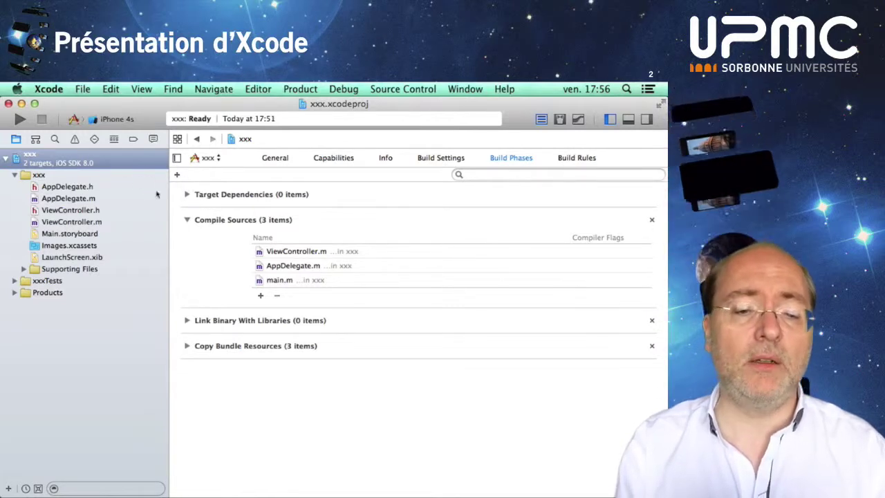
pyautogui.press('Down')
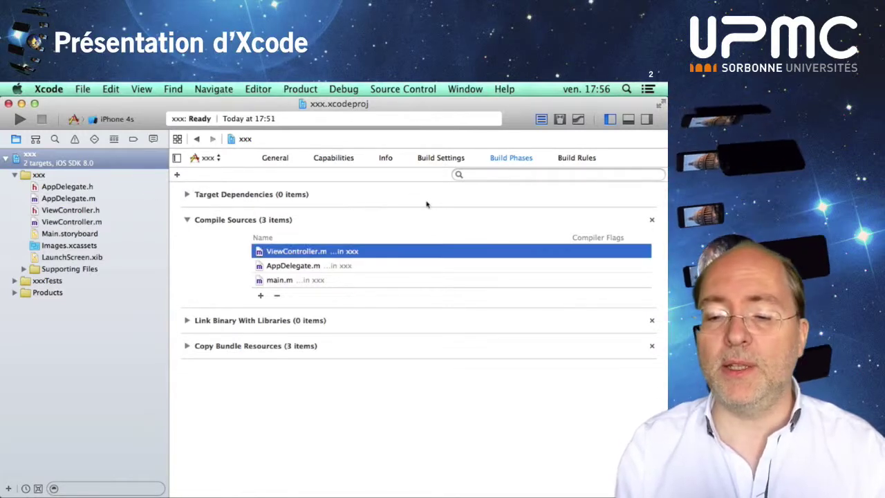
pyautogui.doubleClick(400, 250)
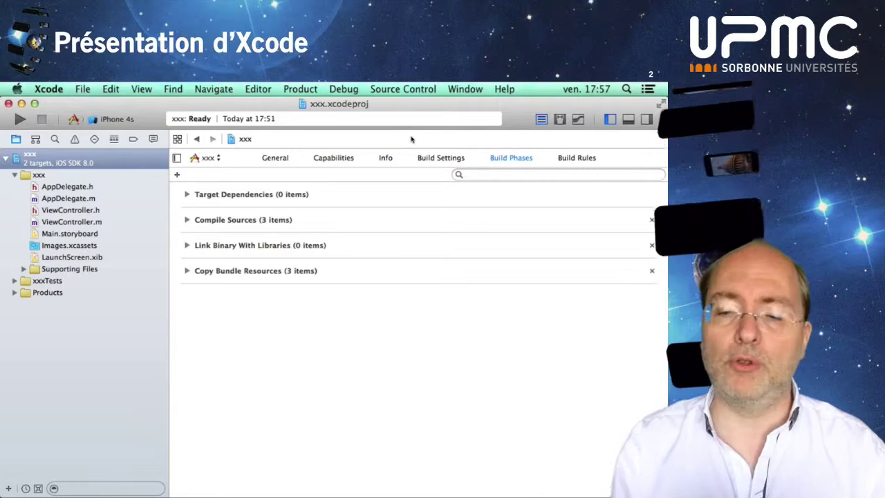
# - Look through the xxx target's build rules and return to the start of the list
pyautogui.click(577, 158)
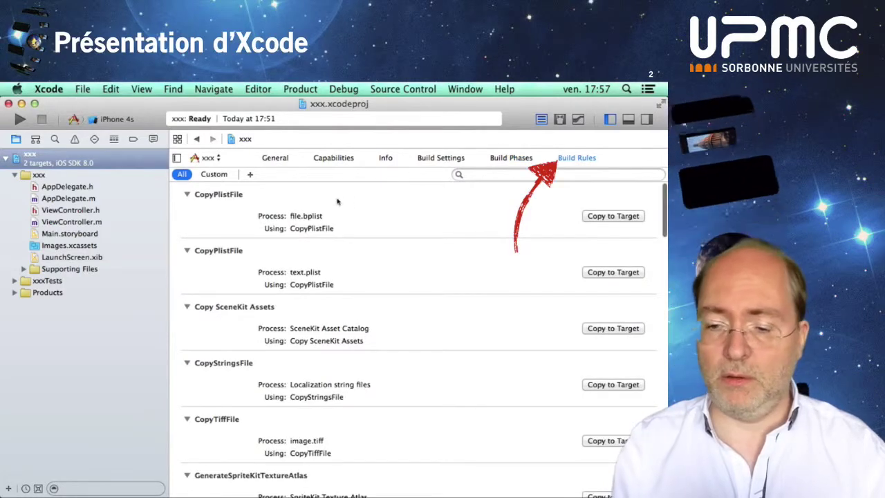
pyautogui.scroll(-10, 337, 201)
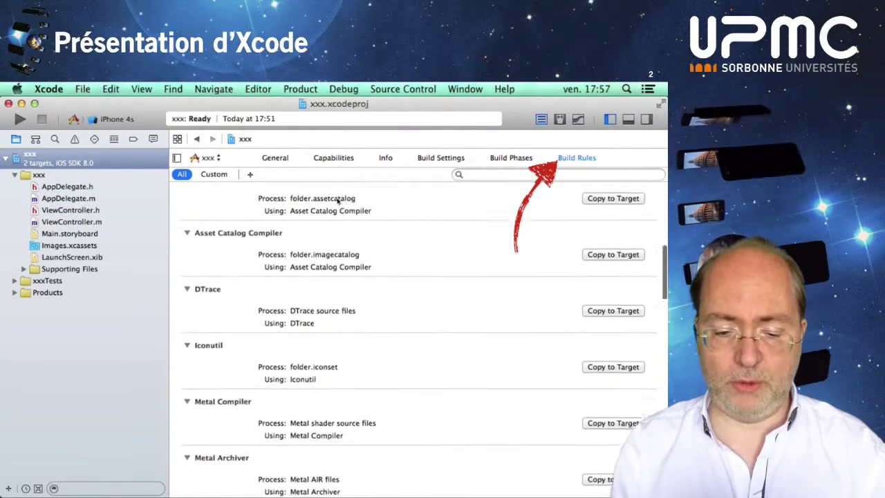
pyautogui.scroll(-5, 337, 201)
pyautogui.scroll(15, 336, 198)
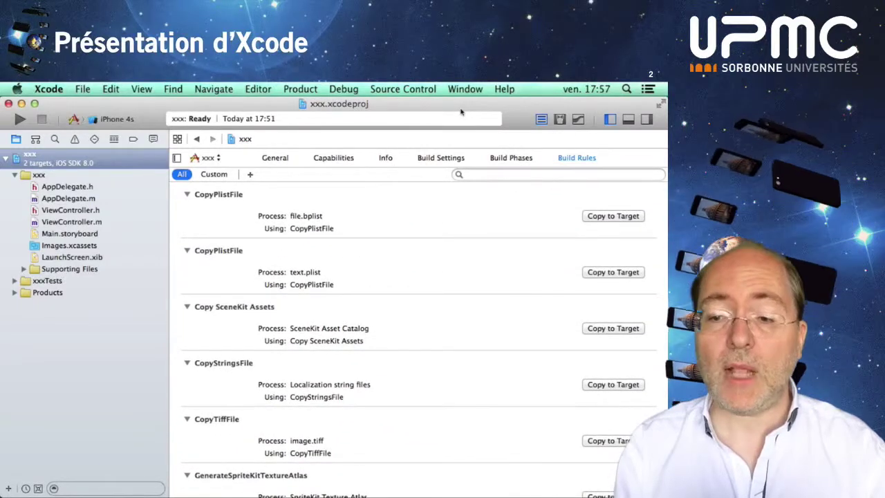
# - Show the utilities area again, step through the project files from AppDelegate.m to Main.storyboard, and save the storyboard
pyautogui.press('super+alt+0')
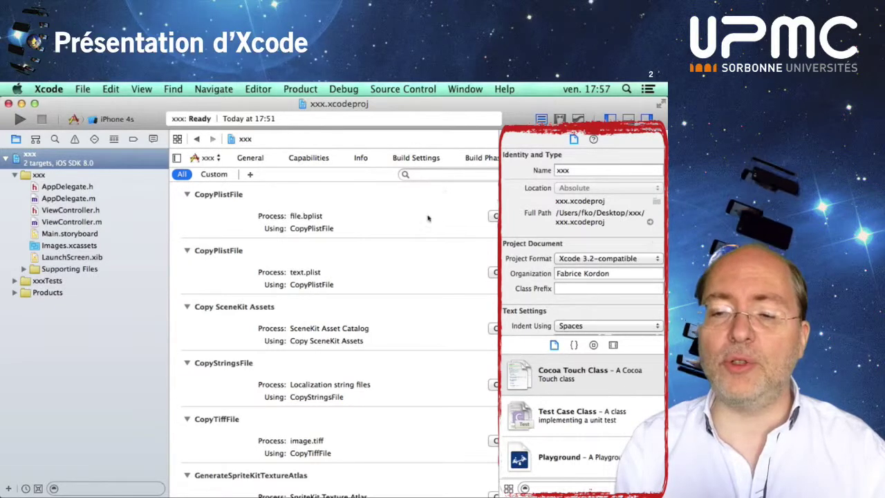
pyautogui.click(68, 198)
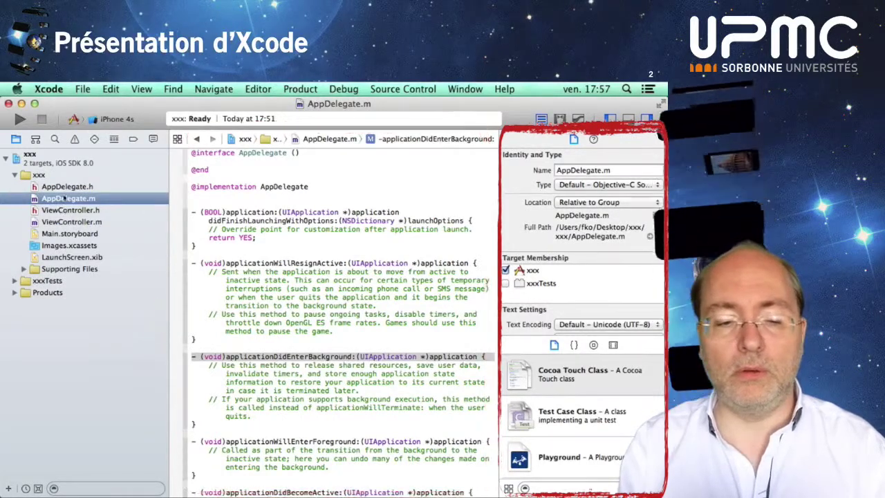
pyautogui.press('Down')
pyautogui.press('Down')
pyautogui.press('Down')
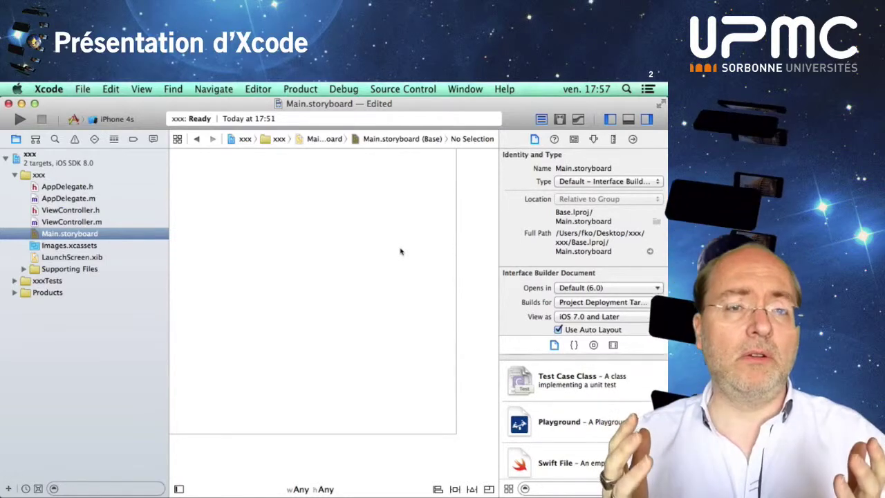
pyautogui.press('super+s')
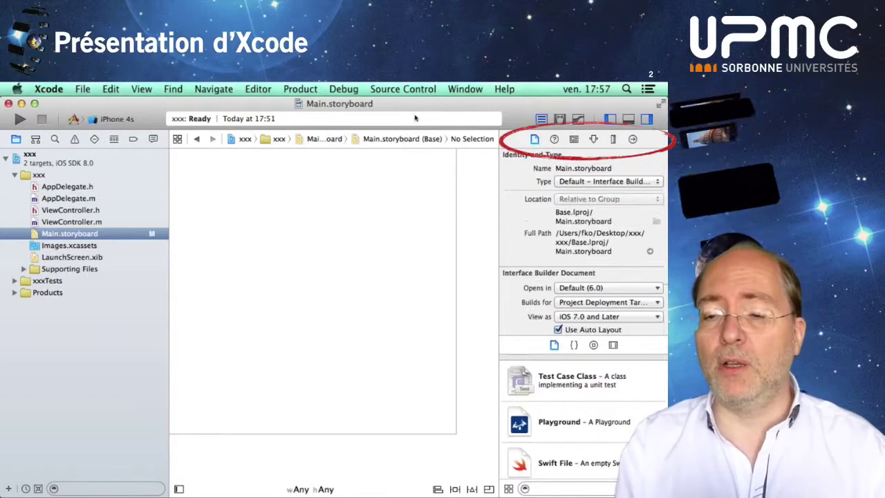
# - Look through the storyboard's inspectors: File, Quick Help, Attributes, Identity, Size and Connections, ending on Connections
pyautogui.press('super+alt+2')
pyautogui.press('super+alt+3')
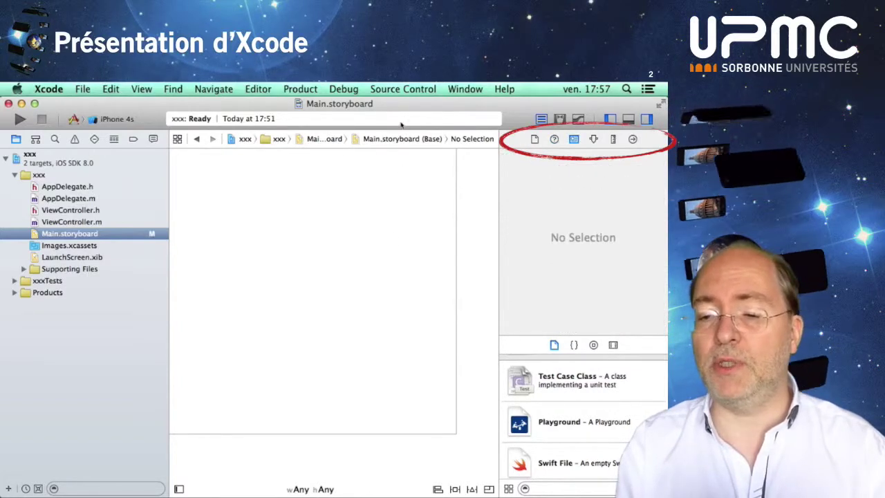
pyautogui.press('super+alt+1')
pyautogui.press('super+alt+2')
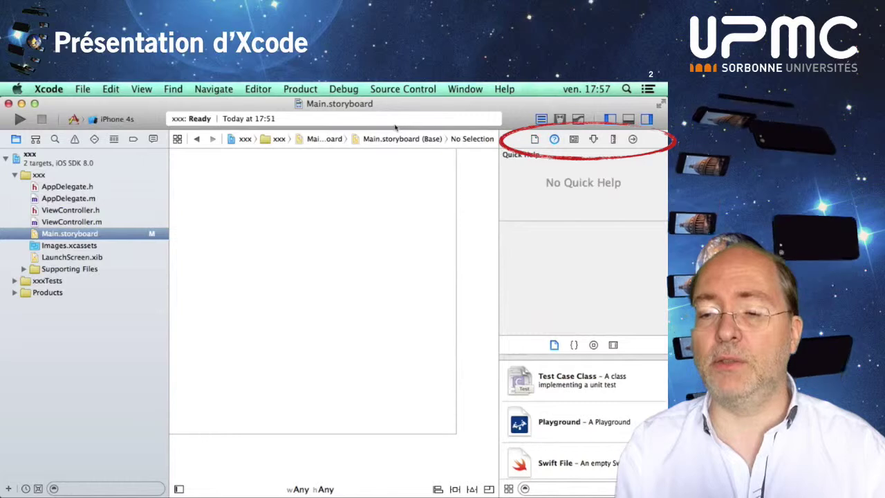
pyautogui.press('super+alt+3')
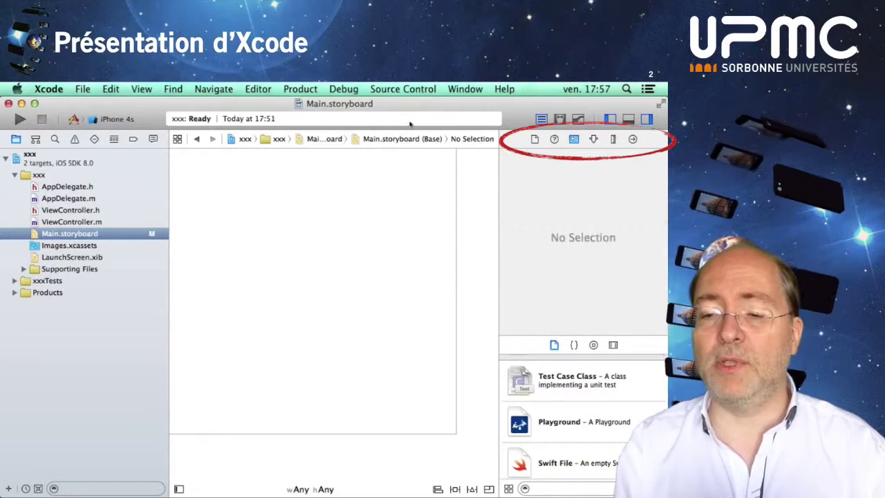
pyautogui.press('super+alt+4')
pyautogui.press('super+alt+5')
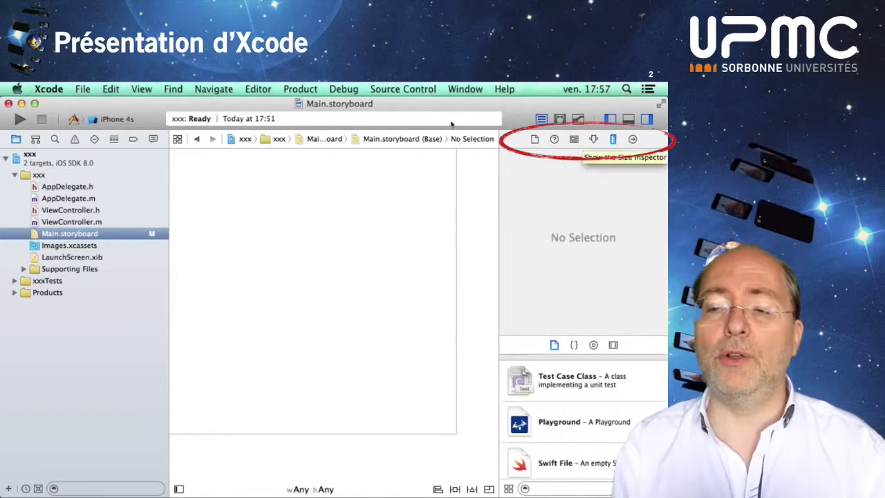
pyautogui.press('super+alt+6')
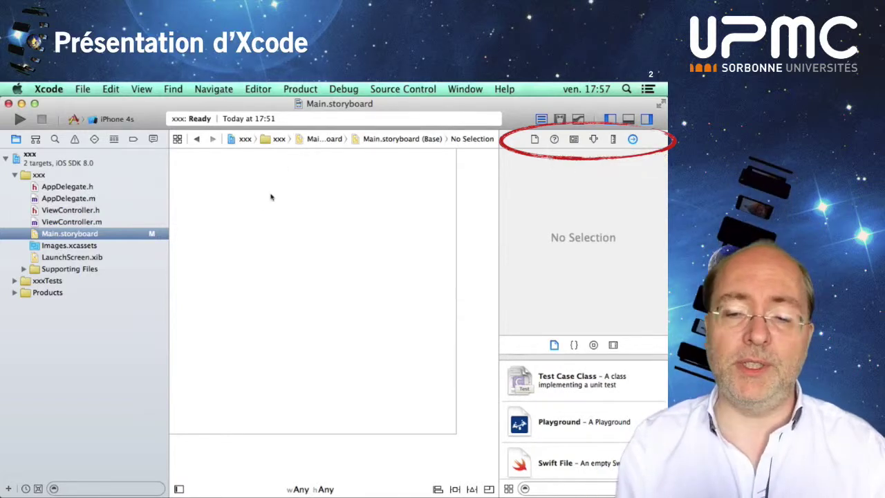
# - Open ViewController.h in the editor and hide the utilities area
pyautogui.press('Up')
pyautogui.press('Up')
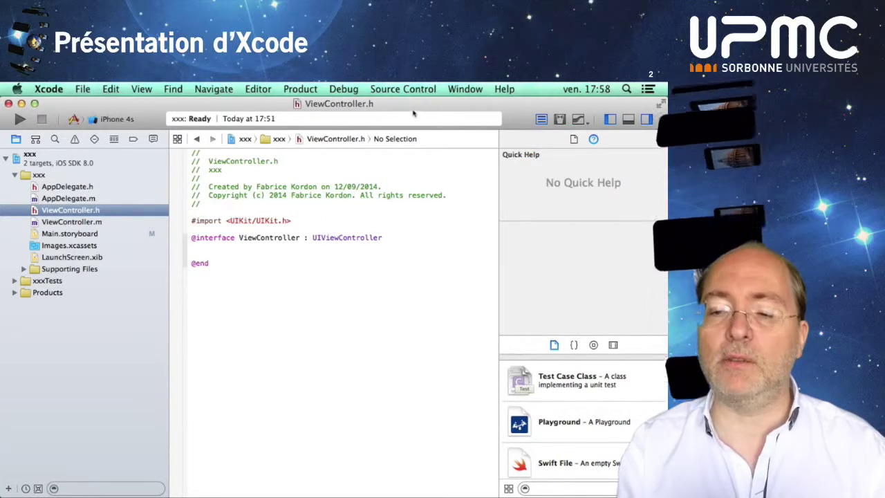
pyautogui.press('super+alt+0')
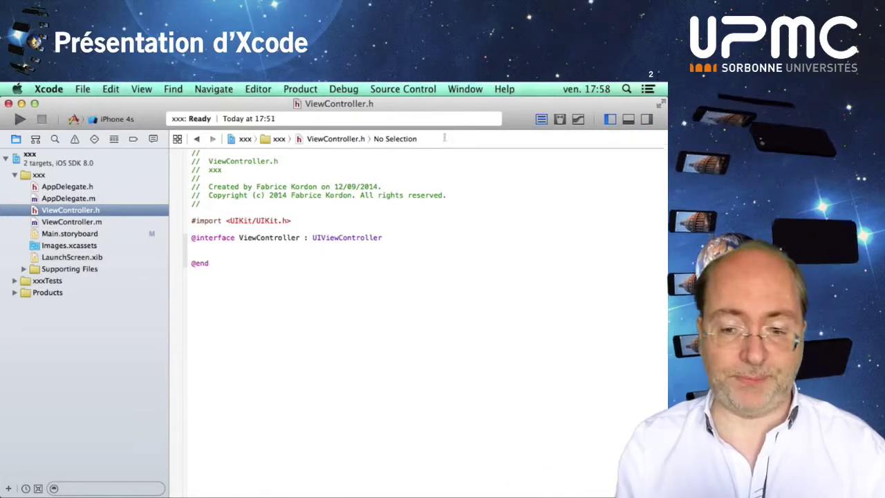
# - Show the debug area below the editor and switch the navigator to the debug navigator
pyautogui.press('super+shift+y')
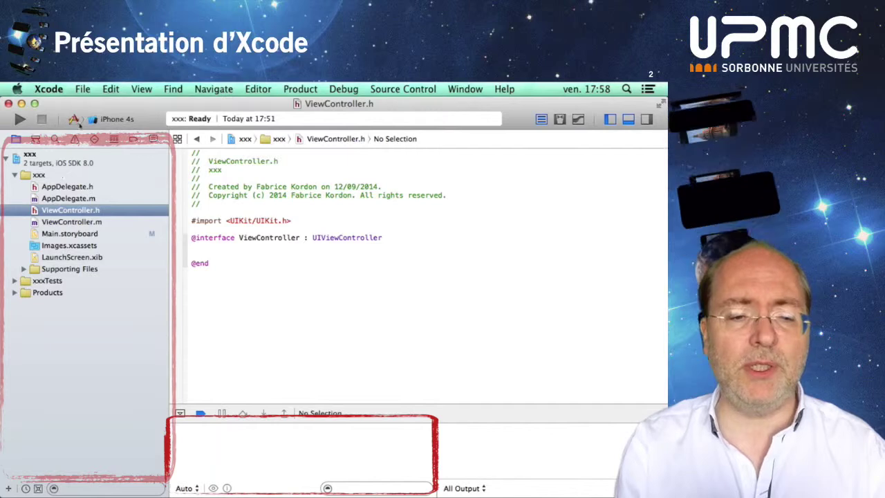
pyautogui.click(113, 139)
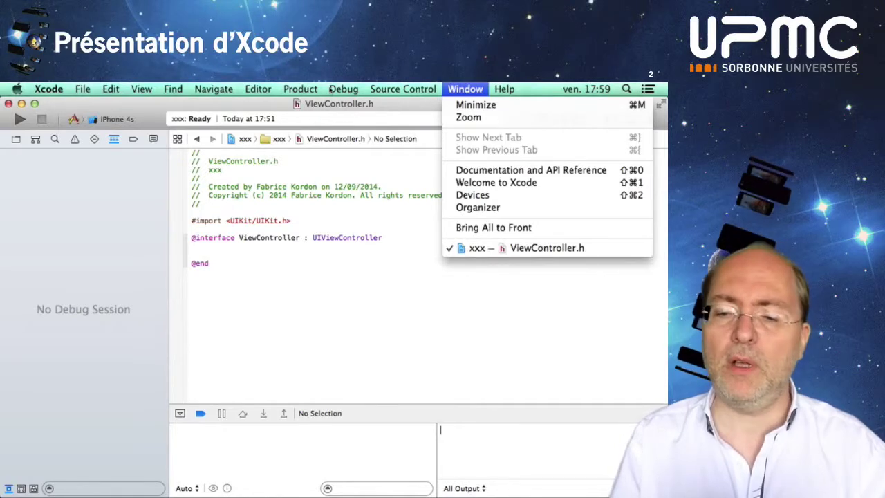
# - Open the Documentation and API Reference window
pyautogui.press('Down')
pyautogui.press('Down')
pyautogui.press('Down')
pyautogui.press('Return')
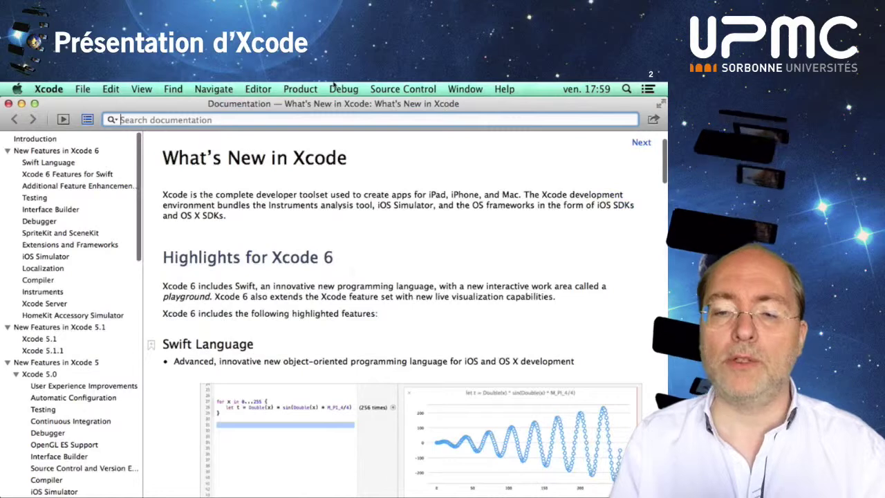
# - Browse the other available Xcode windows from the documentation window, moving to Welcome to Xcode
pyautogui.hotkey('ctrl', 'F2')
pyautogui.press('Down')
pyautogui.press('Down')
pyautogui.press('Down')
pyautogui.press('Down')
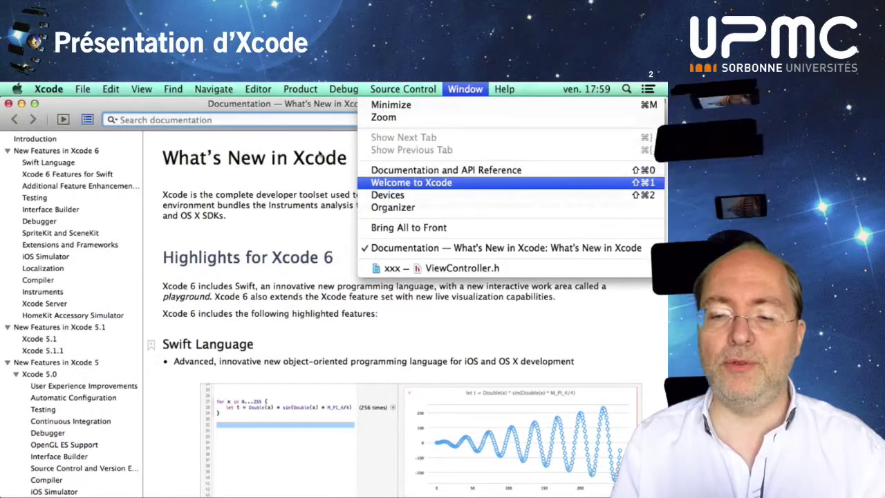